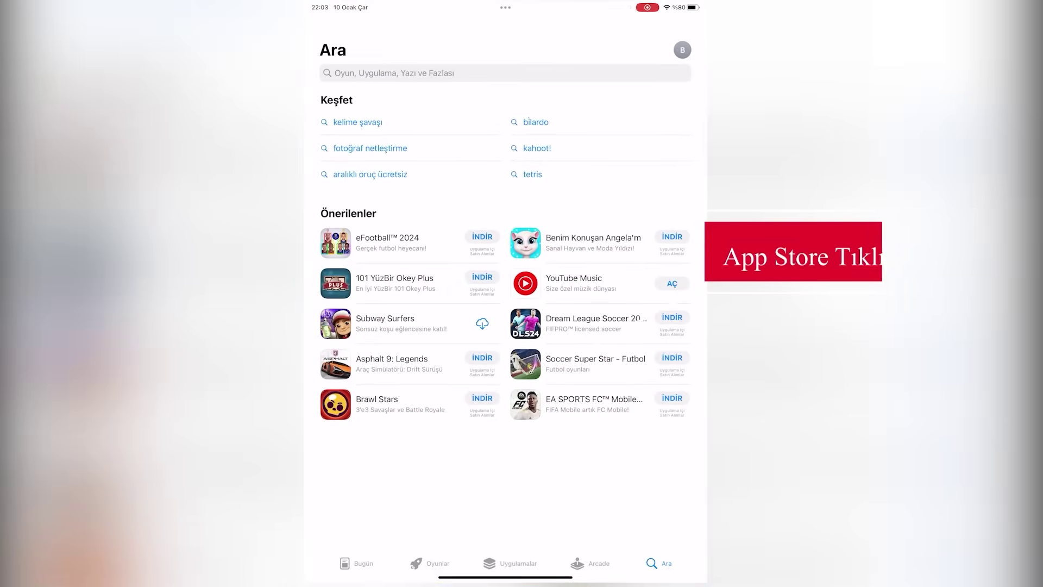
# Search the App Store for 'collab' to find Collabora Office
pyautogui.write('collaba')
pyautogui.press('BackSpace')
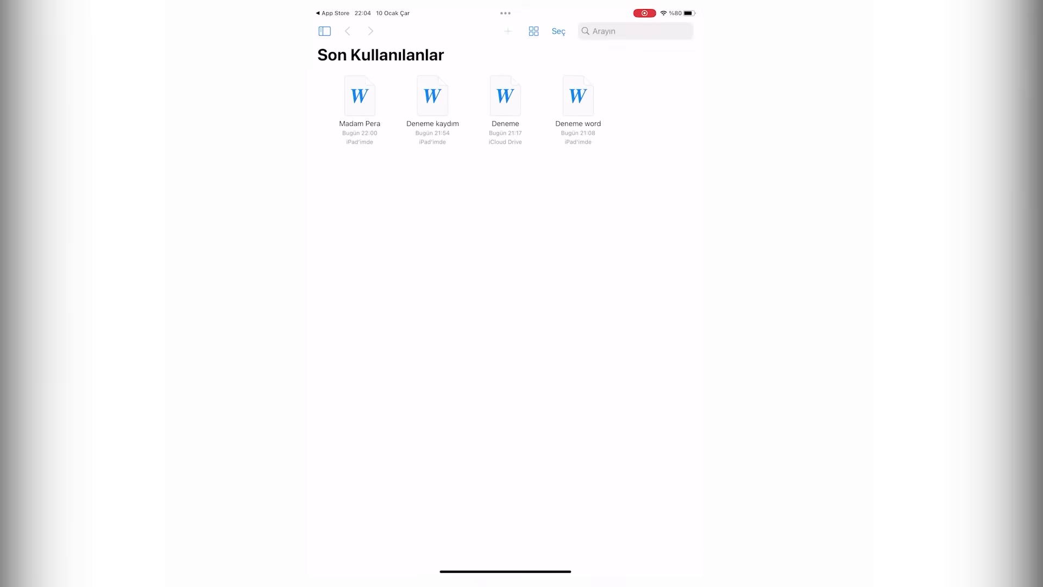
# Create a blank text document, Blank 3.odt, from the Metin Belgesi template and switch it to editing
pyautogui.click(508, 31)
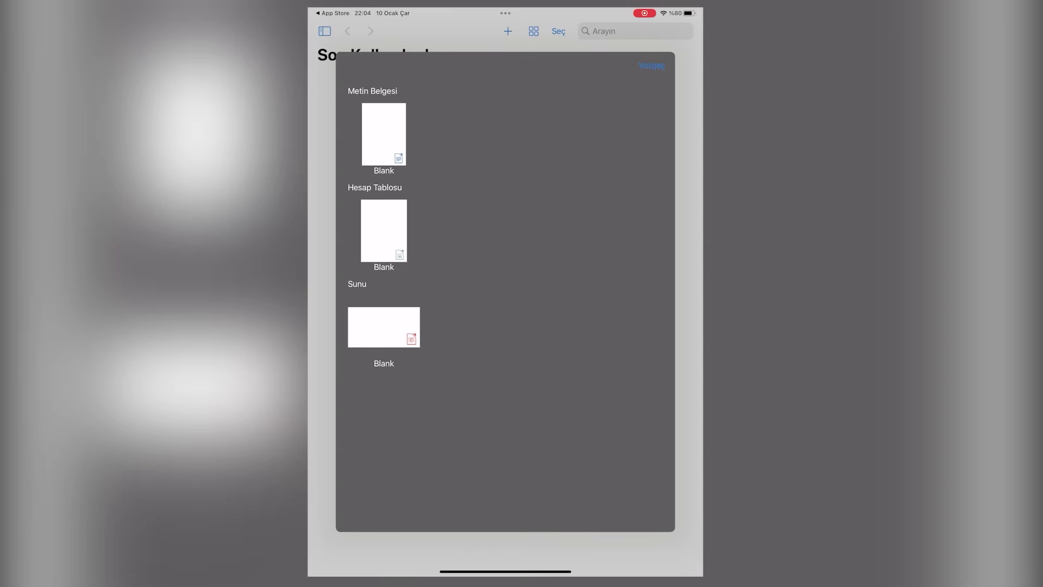
pyautogui.click(383, 134)
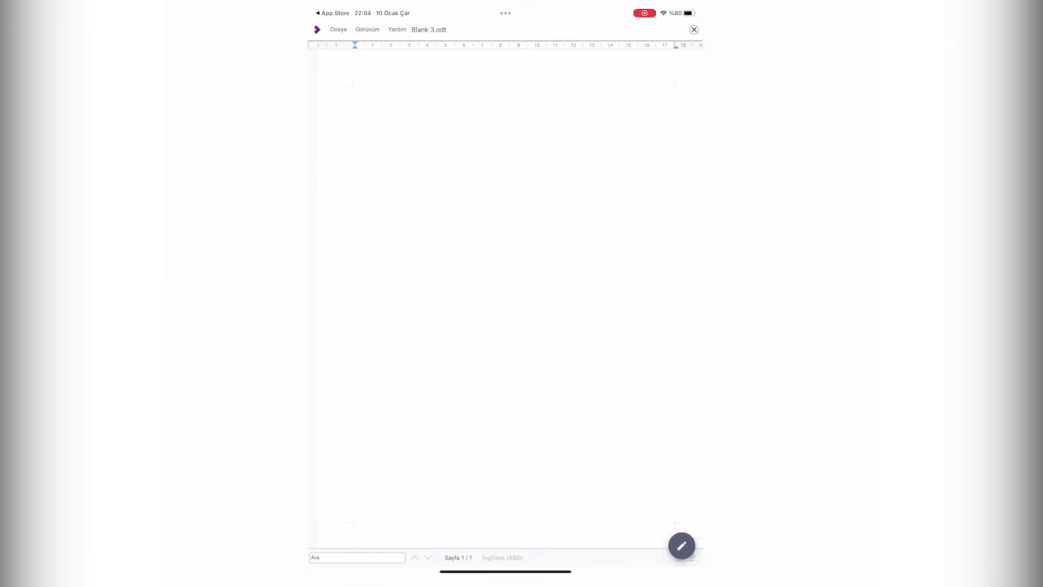
pyautogui.click(682, 546)
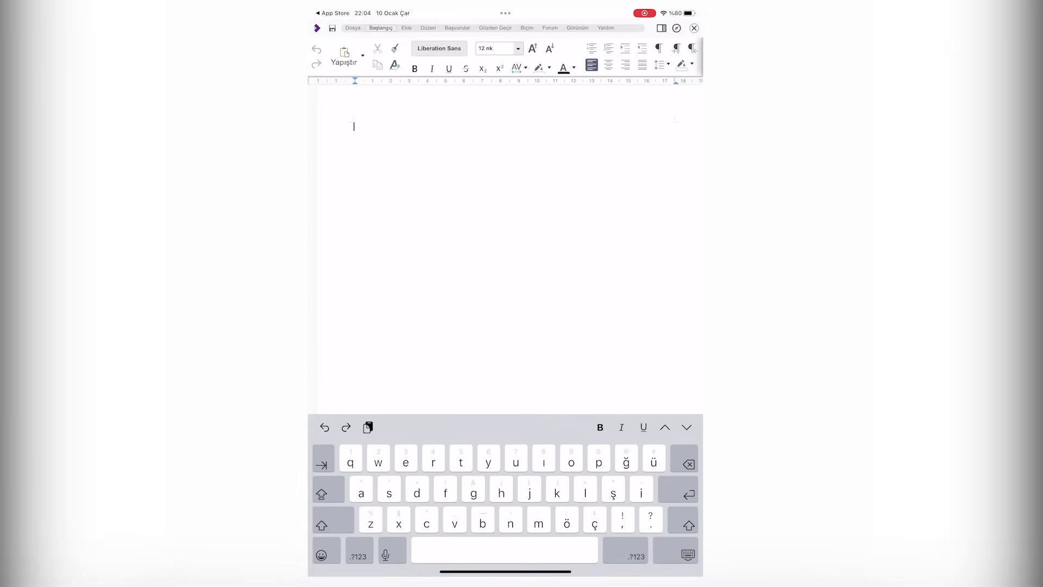
# Type 'deneme yazısı', make 'yazısı' bold, centre the line, and bring up the save options
pyautogui.write('deneme yazısı')
pyautogui.rightClick(419, 131)
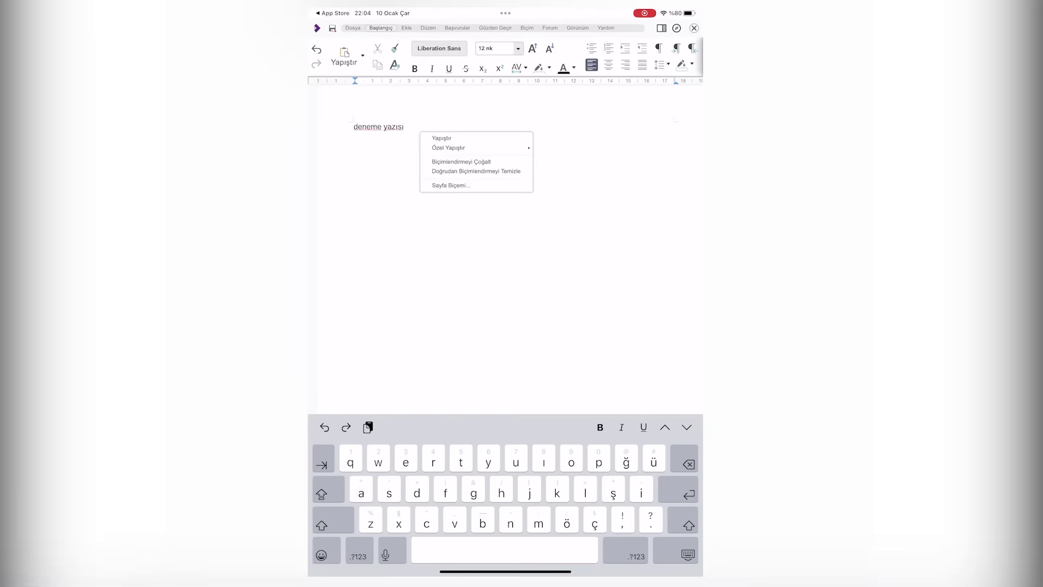
pyautogui.doubleClick(393, 127)
pyautogui.hotkey('ctrl', 'b')
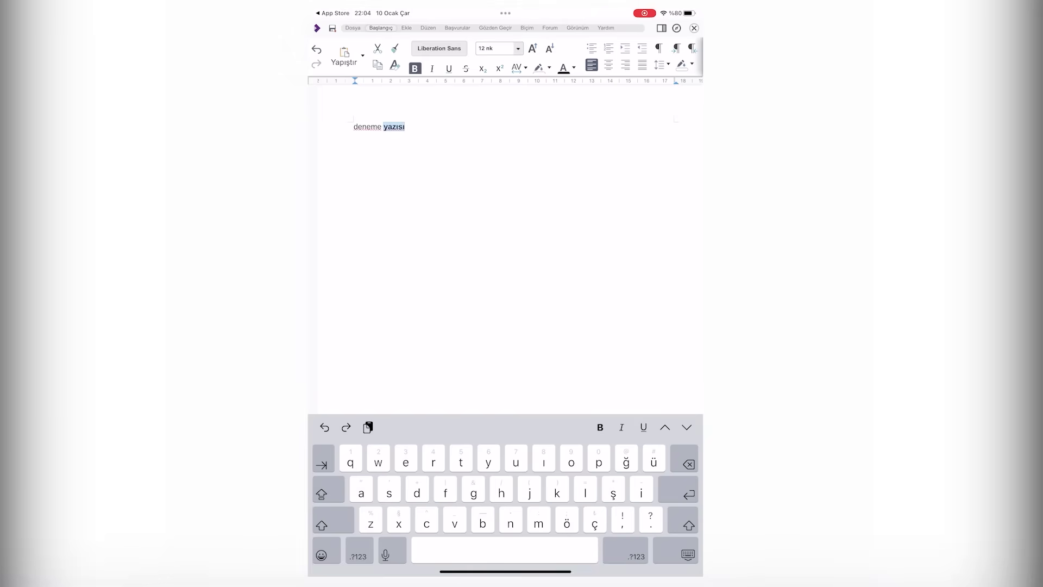
pyautogui.hotkey('ctrl', 'e')
pyautogui.click(540, 127)
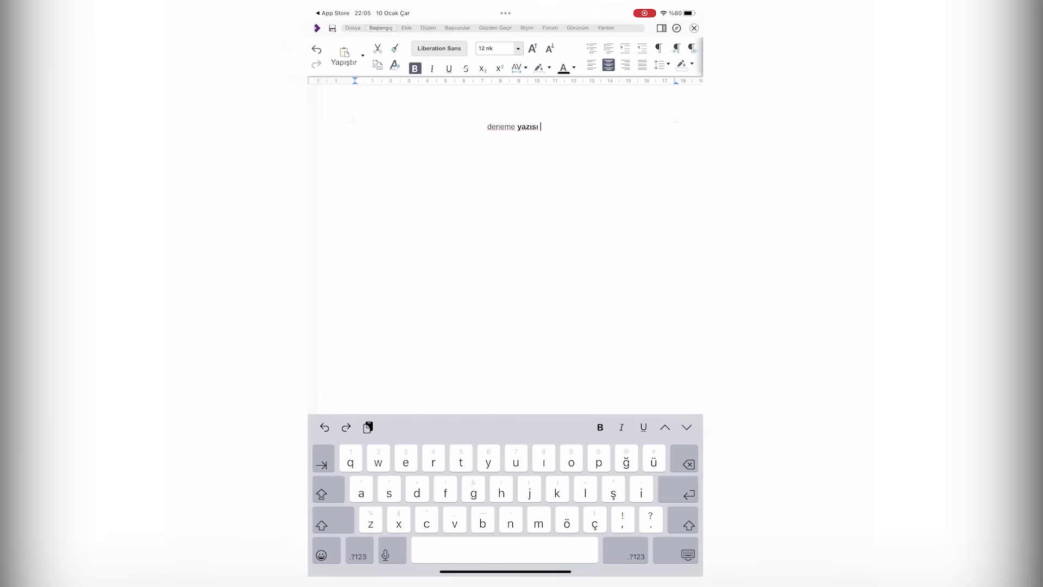
pyautogui.click(353, 28)
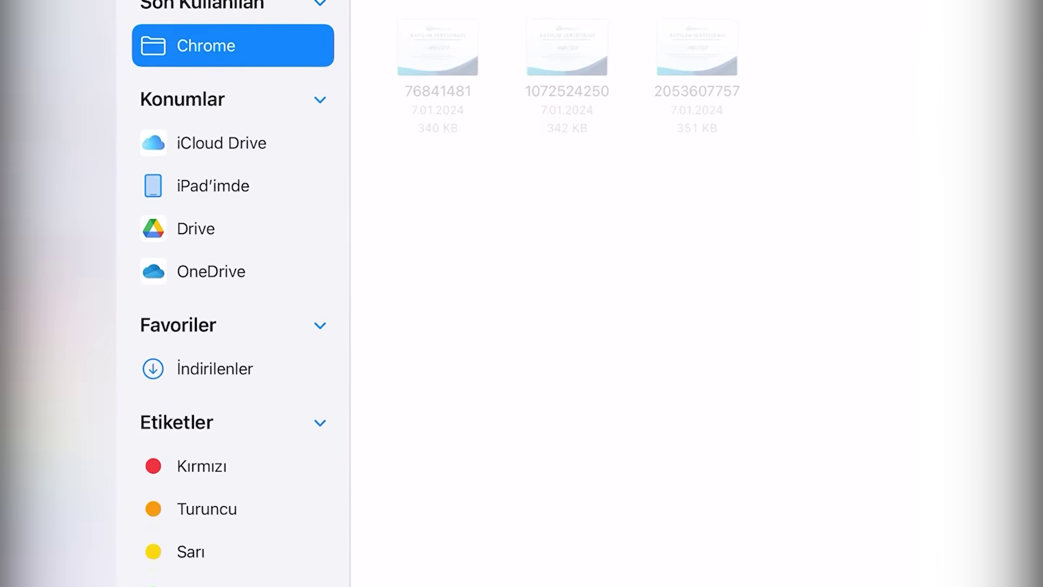
# Save the document to iPad'imde under the name 'Denemeler'
pyautogui.click(244, 59)
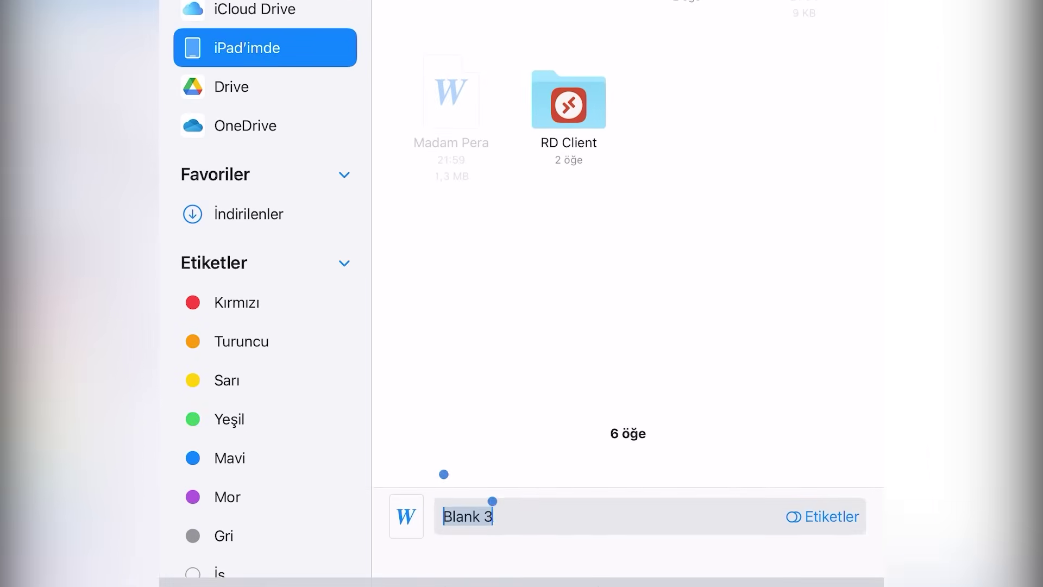
pyautogui.press('BackSpace')
pyautogui.write('Denemeler')
pyautogui.click(680, 42)
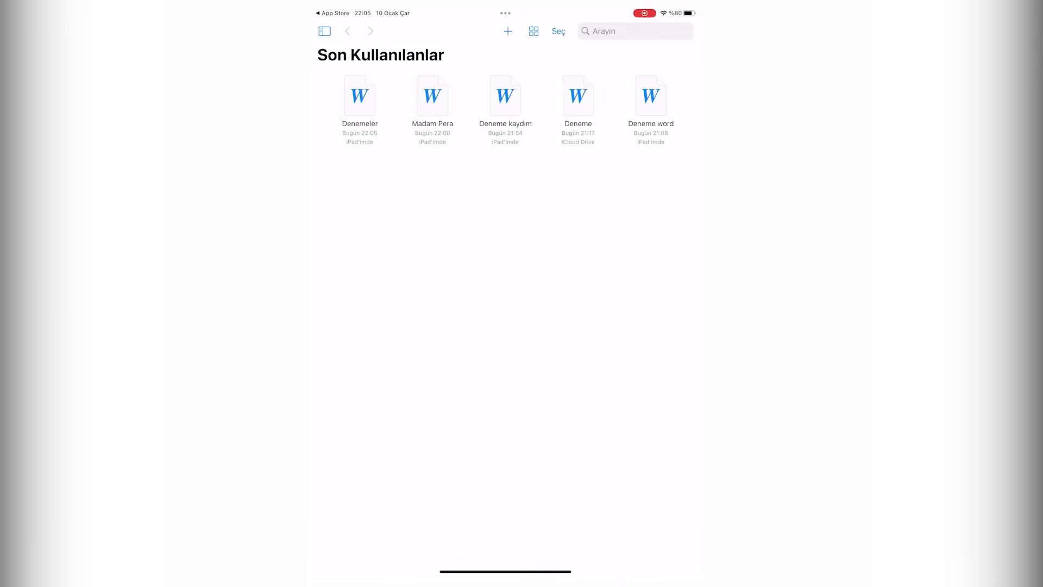
# Open Madam Pera, add 'eklemeleri yapabiliri' after 'Madam Pera.', and close the document
pyautogui.rightClick(433, 95)
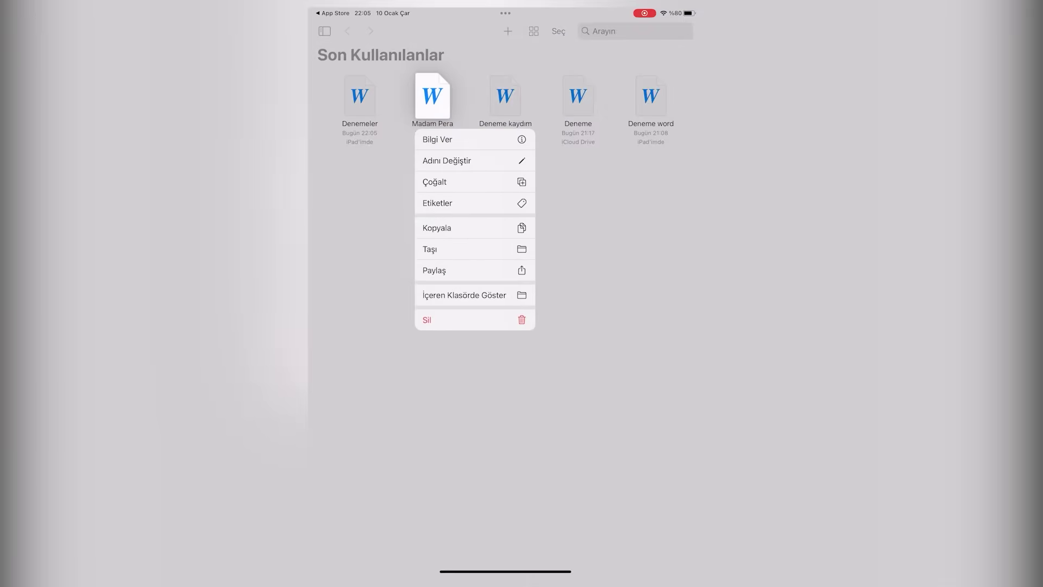
pyautogui.press('Escape')
pyautogui.click(432, 96)
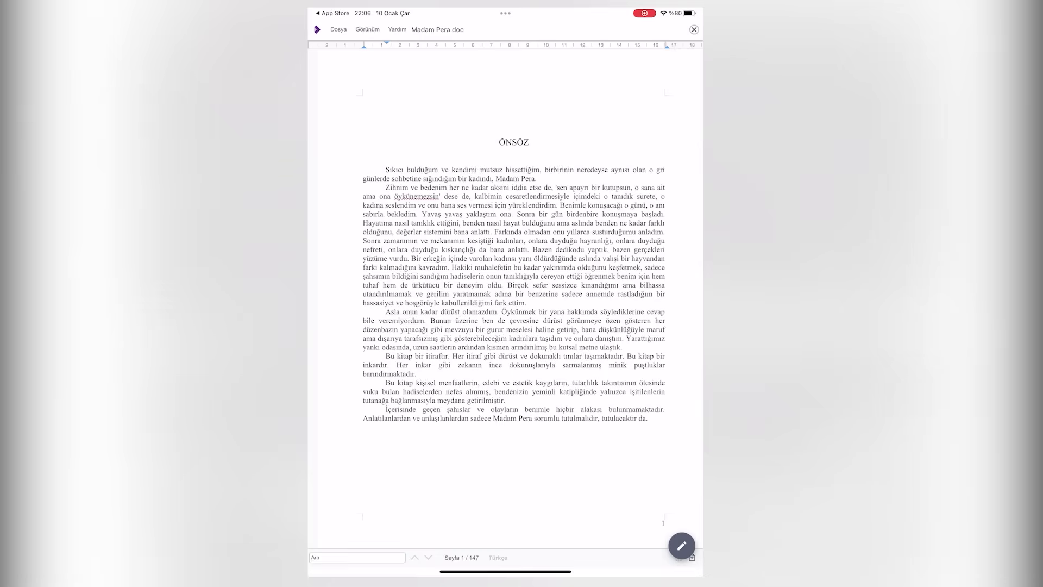
pyautogui.scroll(-10, 513, 293)
pyautogui.click(682, 545)
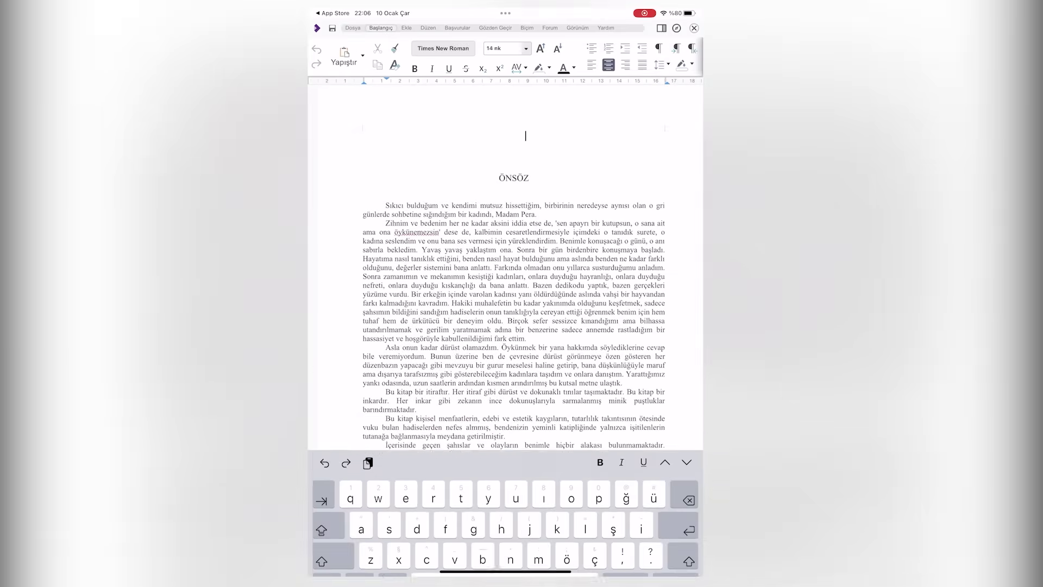
pyautogui.write('eklem')
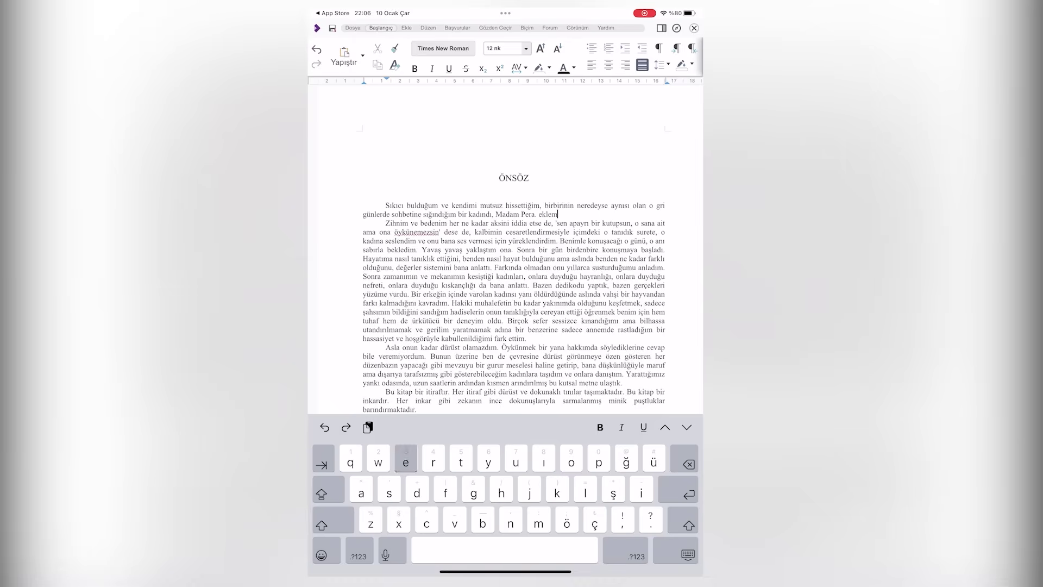
pyautogui.write('eleri yapabiliri')
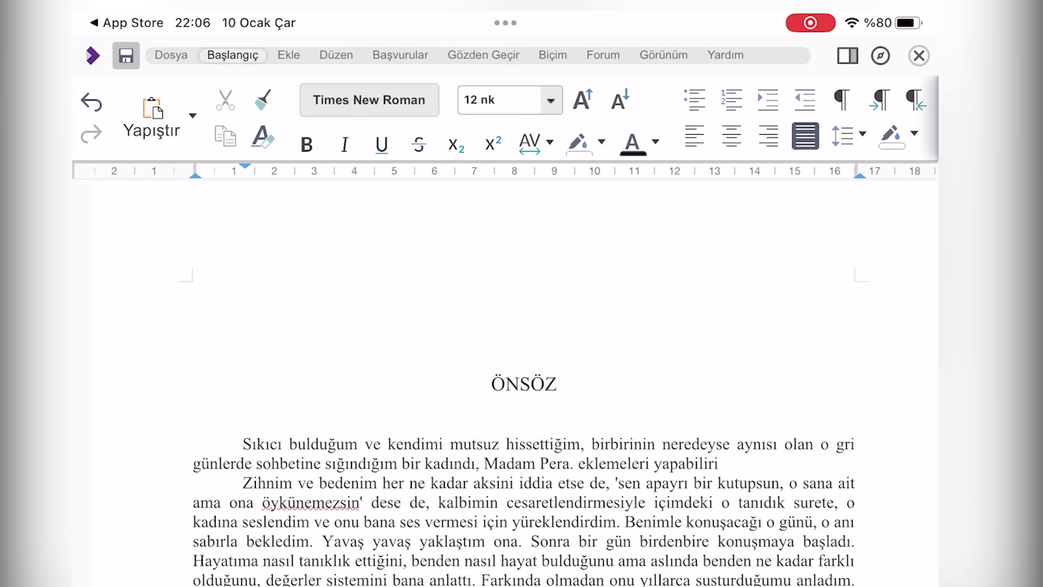
pyautogui.click(919, 55)
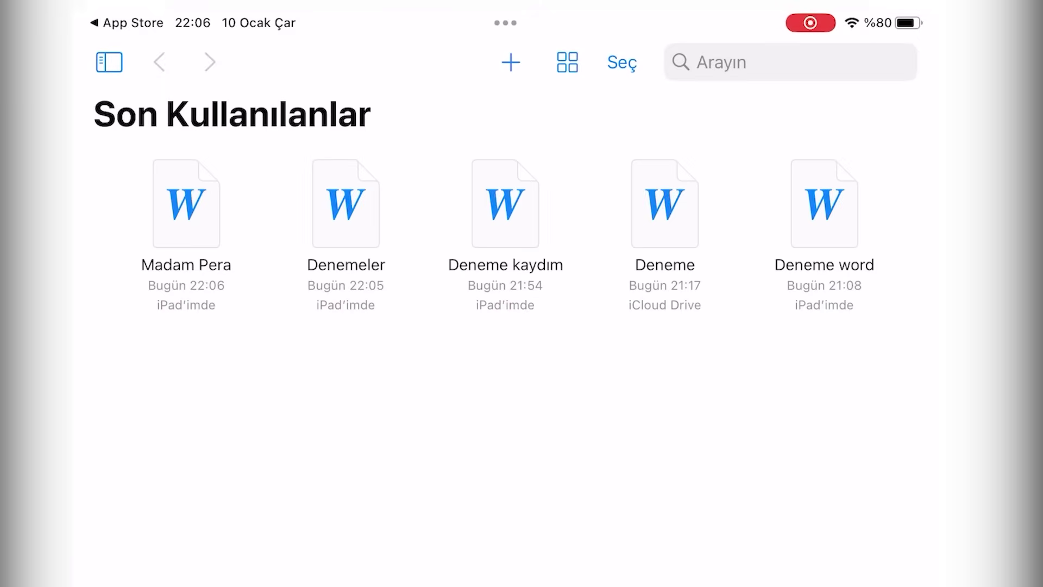
pyautogui.click(185, 204)
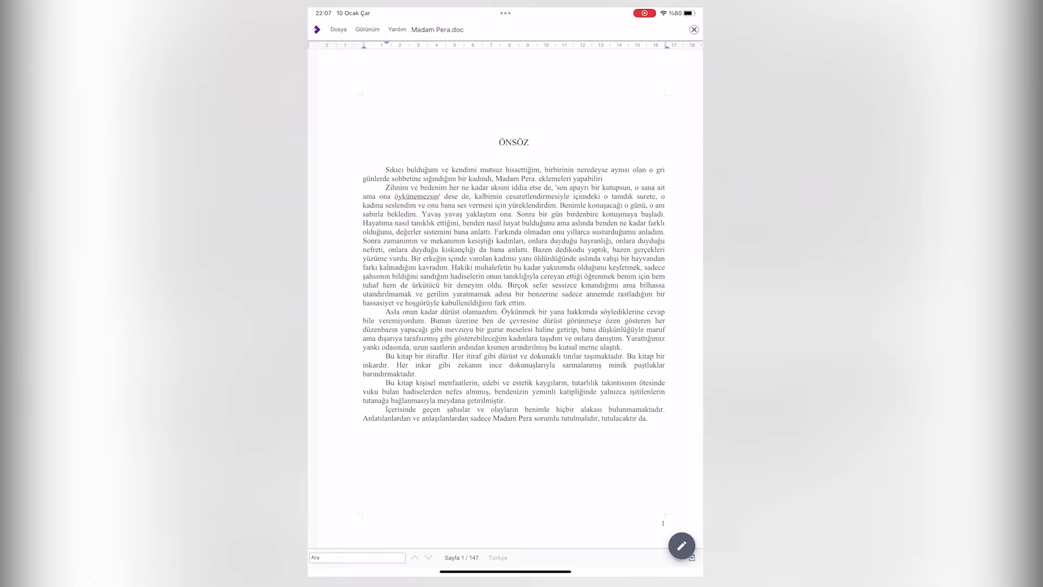
pyautogui.click(594, 178)
pyautogui.doubleClick(588, 214)
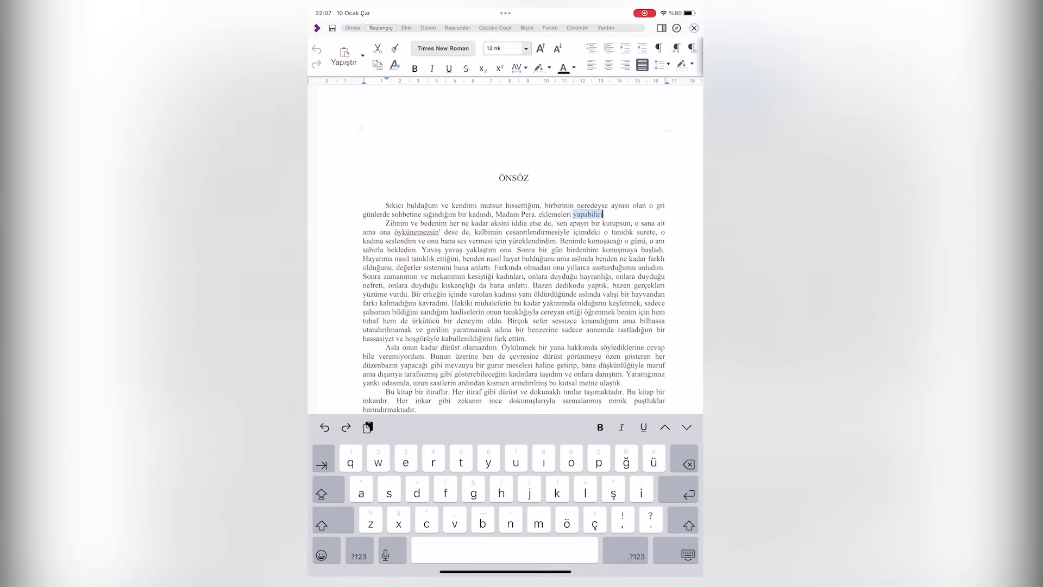
pyautogui.click(594, 214)
pyautogui.click(694, 27)
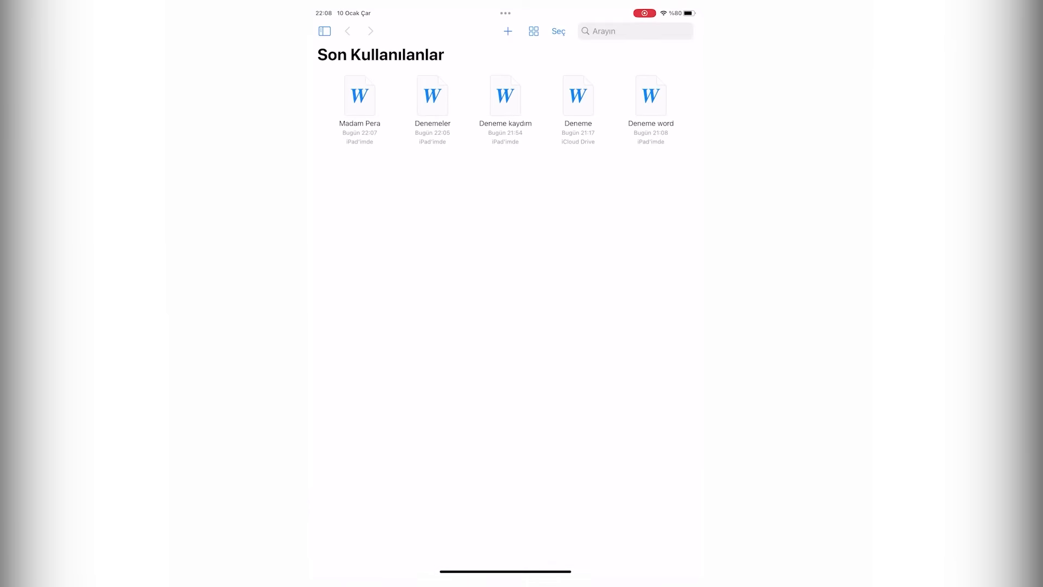
# Create a new blank spreadsheet and select cell A1 for editing
pyautogui.click(508, 31)
pyautogui.click(383, 134)
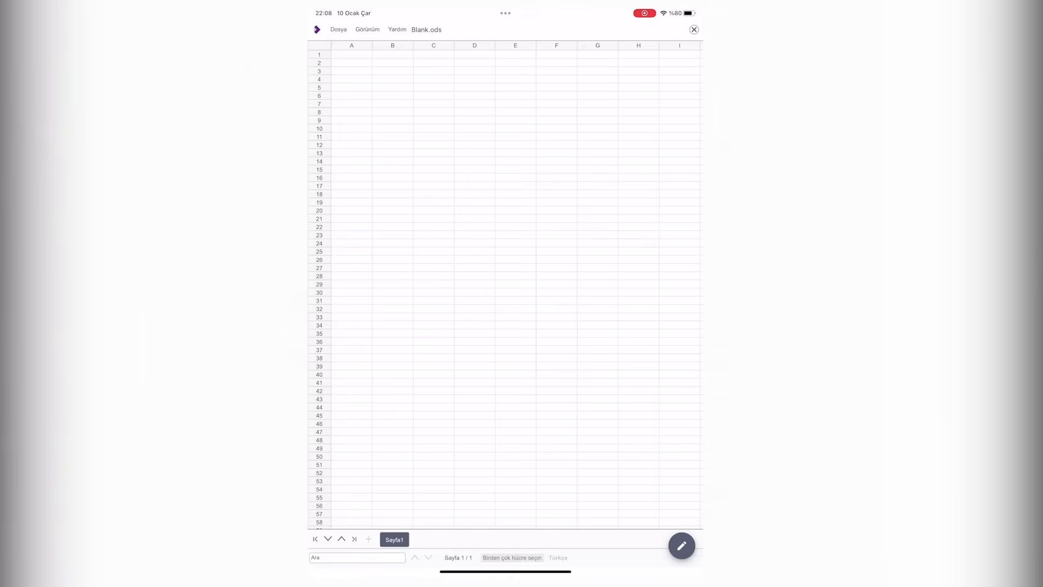
pyautogui.click(352, 98)
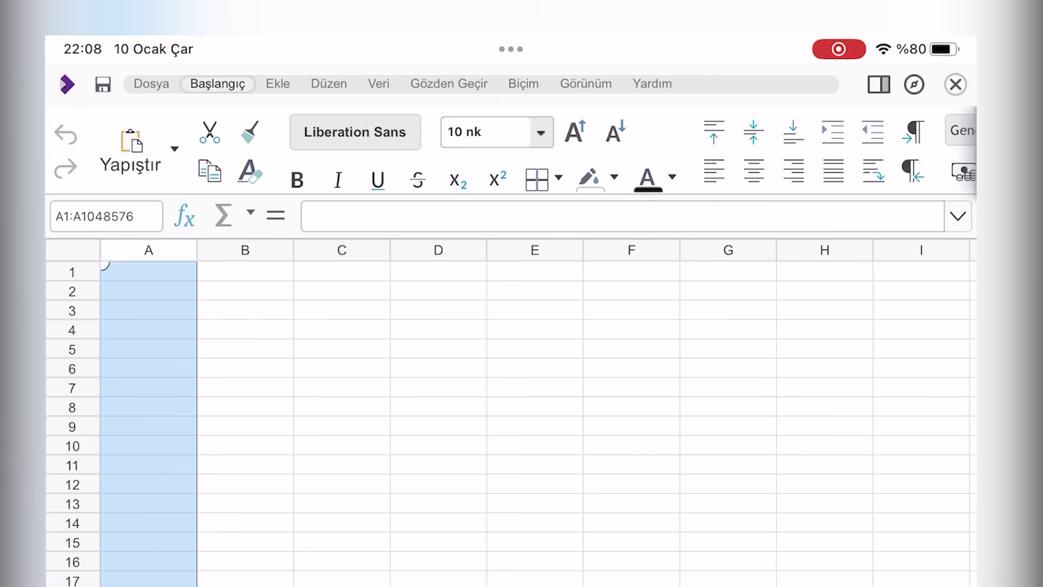
pyautogui.click(351, 108)
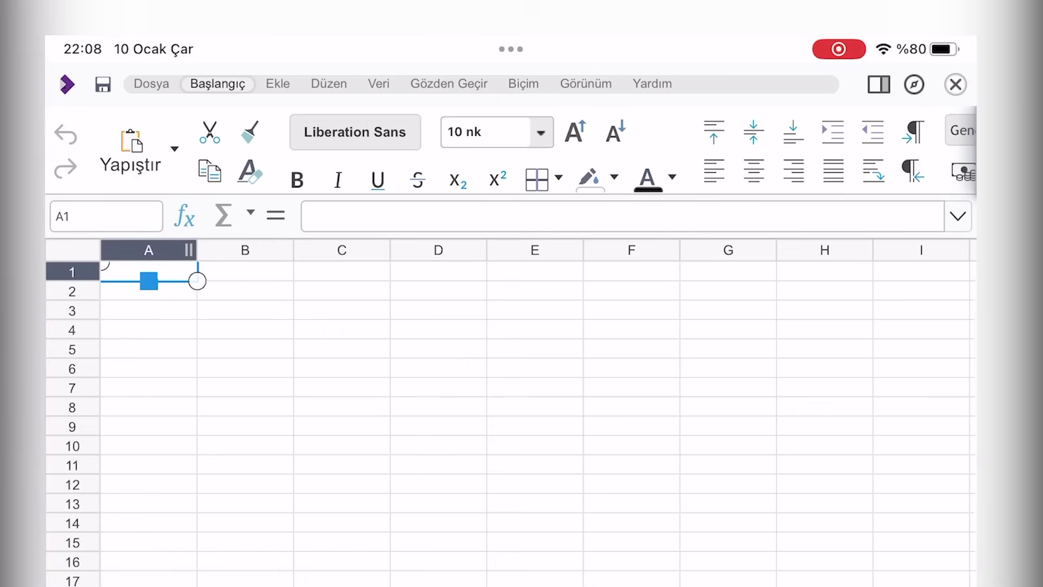
# Enter a person's name in A1, 123 in B1 and 124 in C1
pyautogui.click(148, 272)
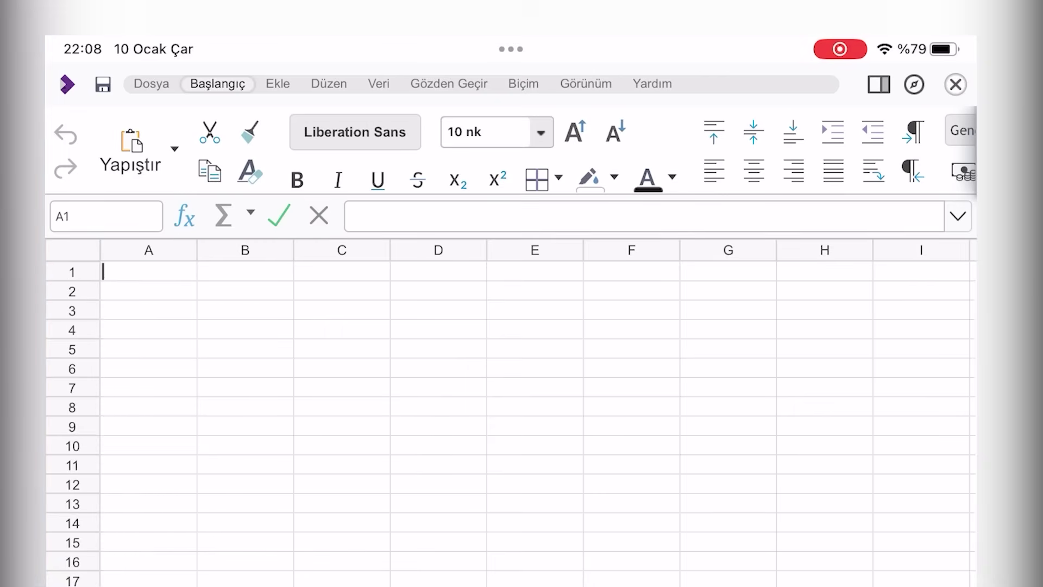
pyautogui.write('murat şen')
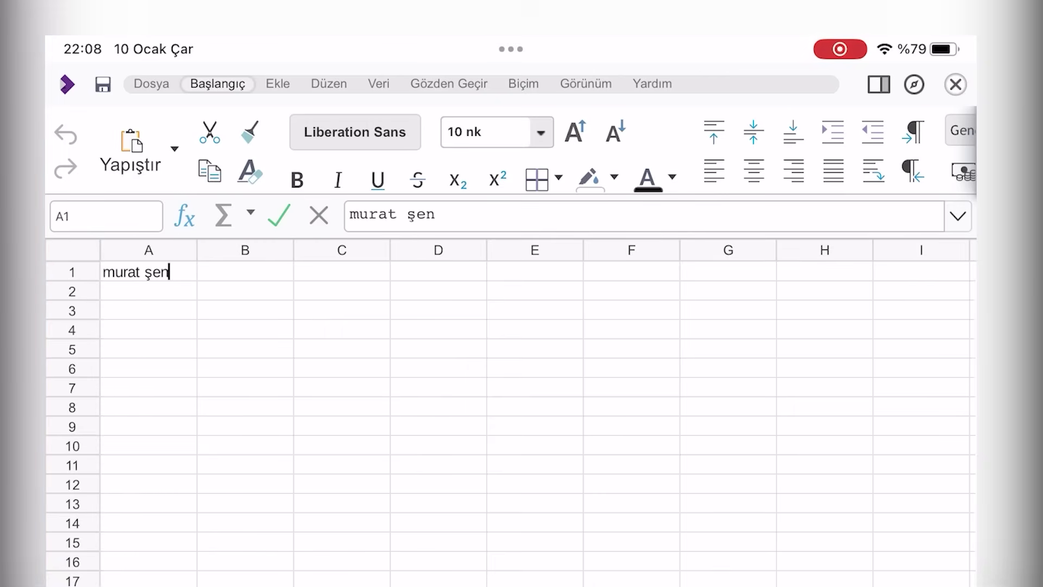
pyautogui.press('Tab')
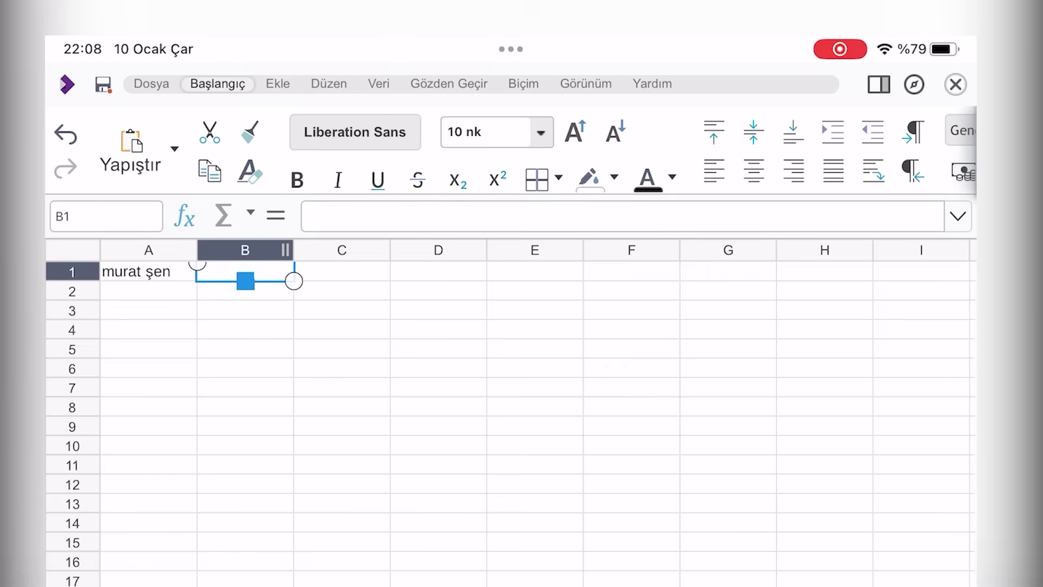
pyautogui.write('123')
pyautogui.press('Tab')
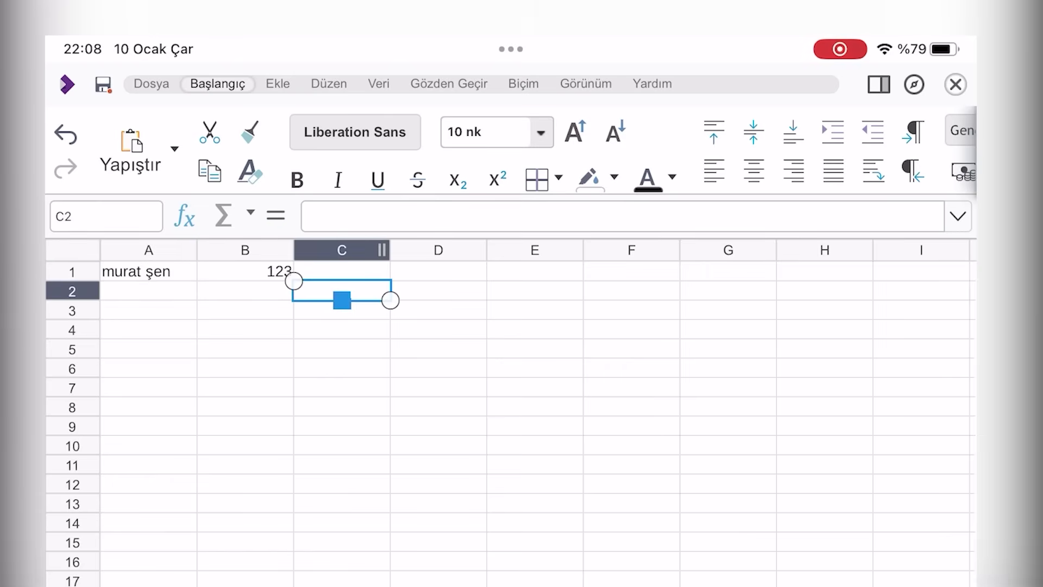
pyautogui.write('124')
pyautogui.click(342, 309)
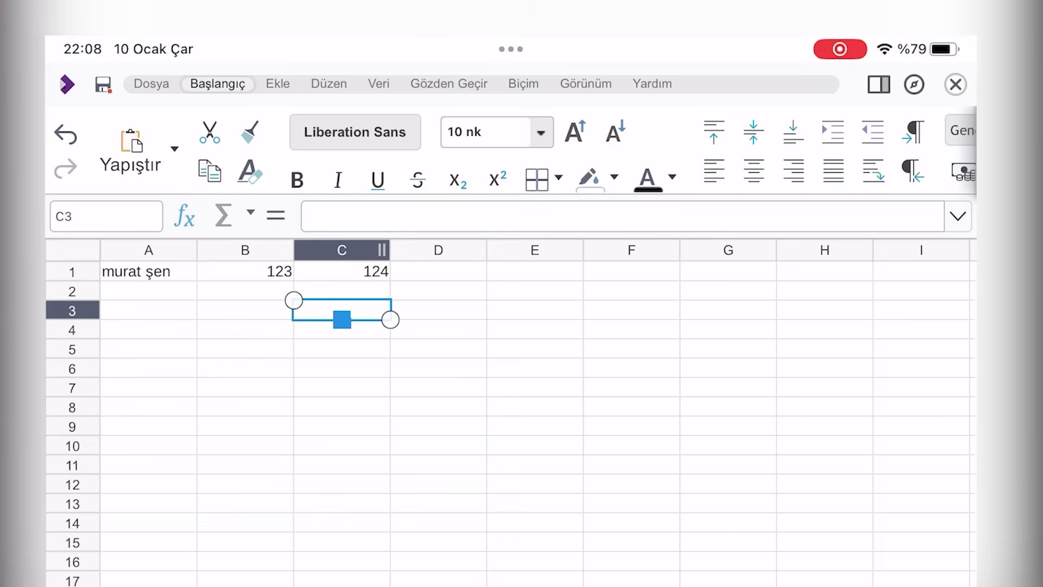
pyautogui.click(151, 83)
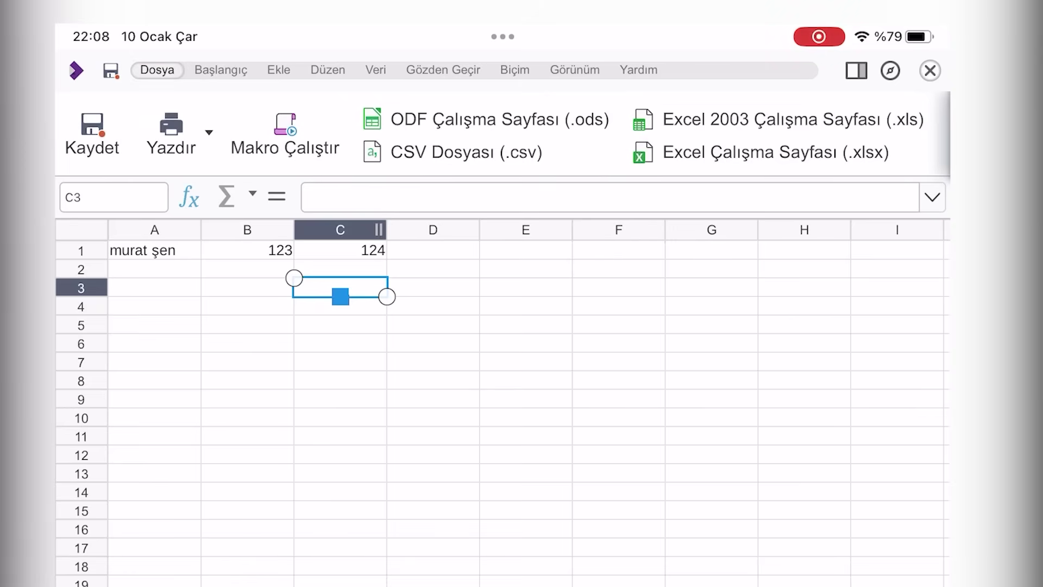
# Save the spreadsheet on the iPad as an Excel 2003 .xls file named 'Deneme excel'
pyautogui.click(92, 133)
pyautogui.click(470, 551)
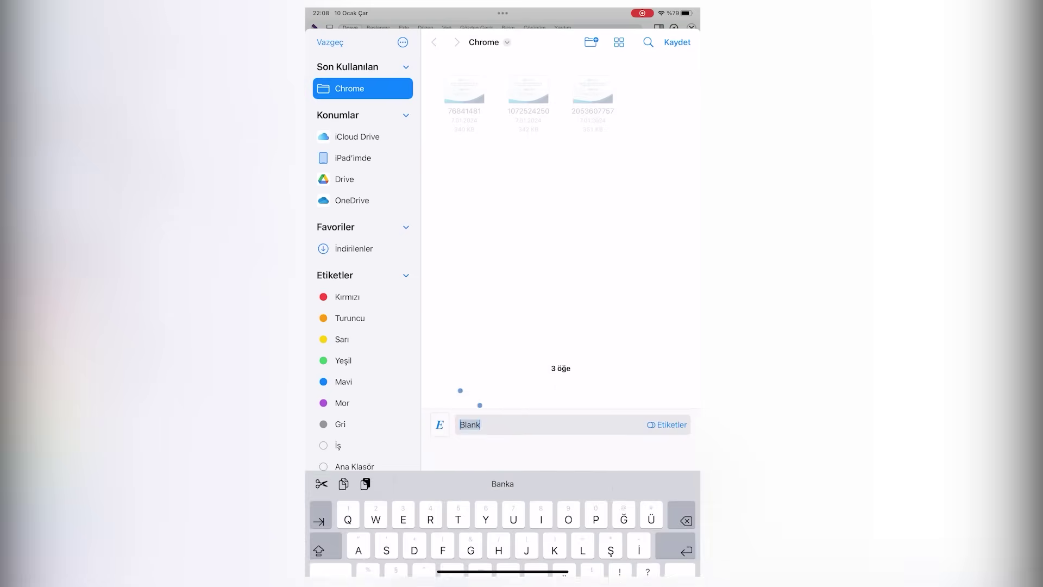
pyautogui.write('Deneme excel')
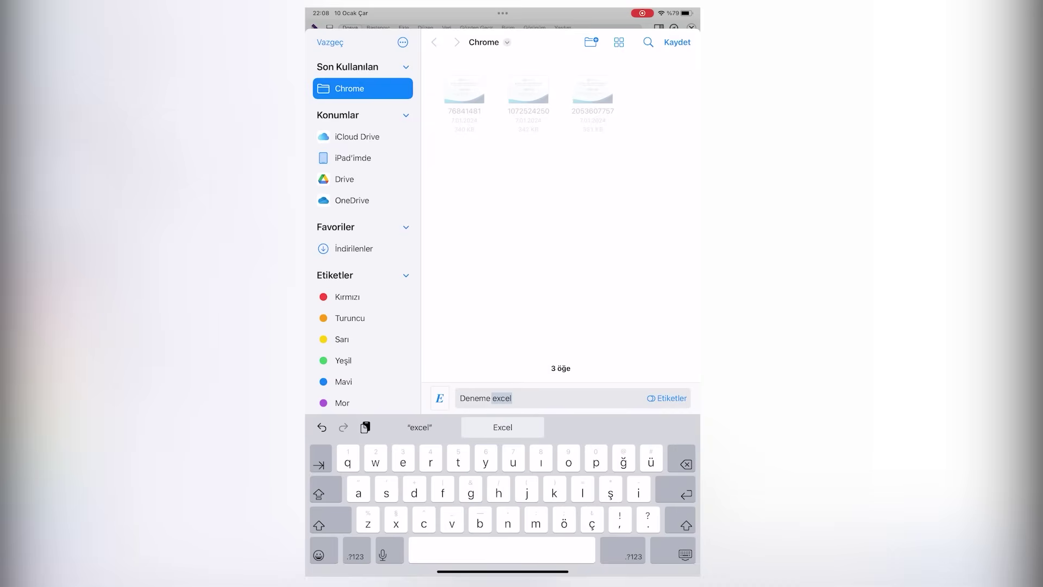
pyautogui.click(353, 157)
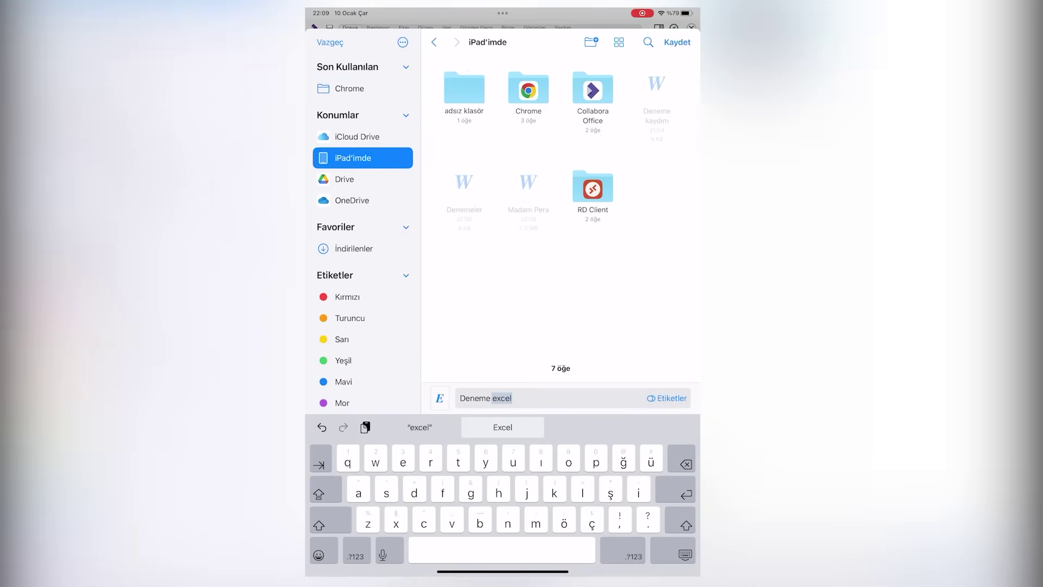
pyautogui.click(677, 42)
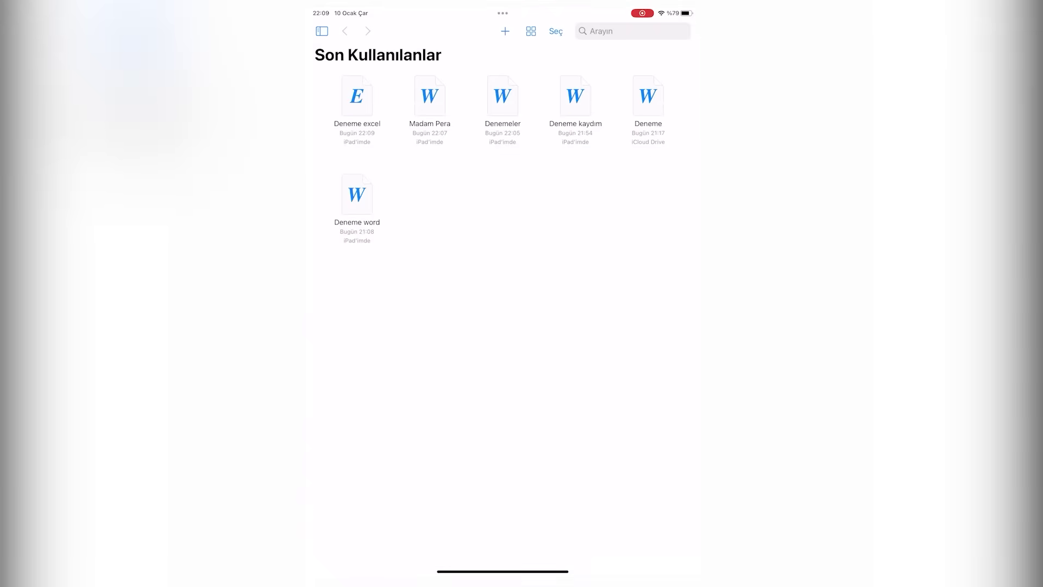
# Open the Deneme excel spreadsheet from recent documents and dismiss the window options
pyautogui.click(357, 97)
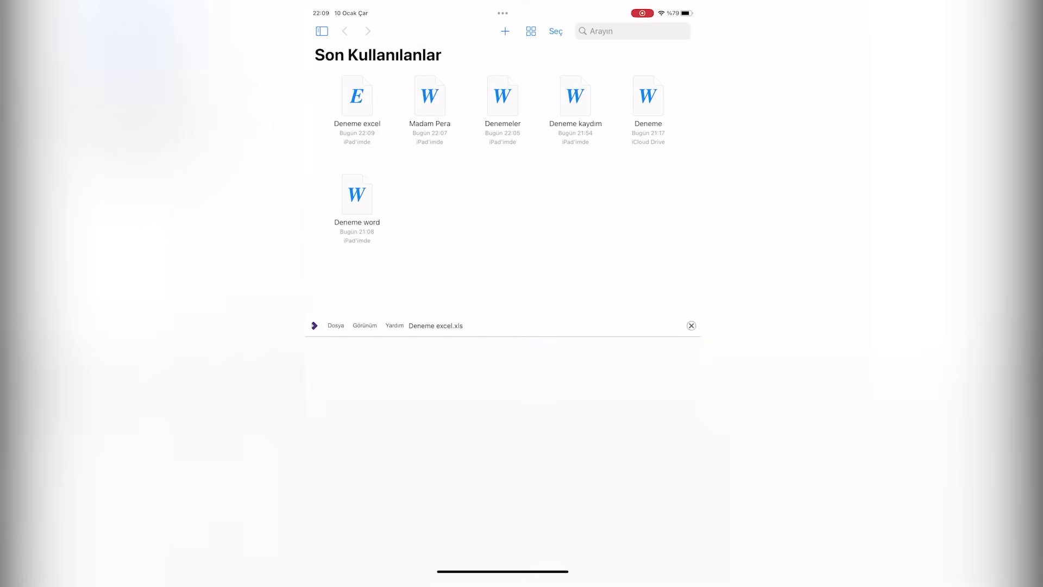
pyautogui.click(503, 12)
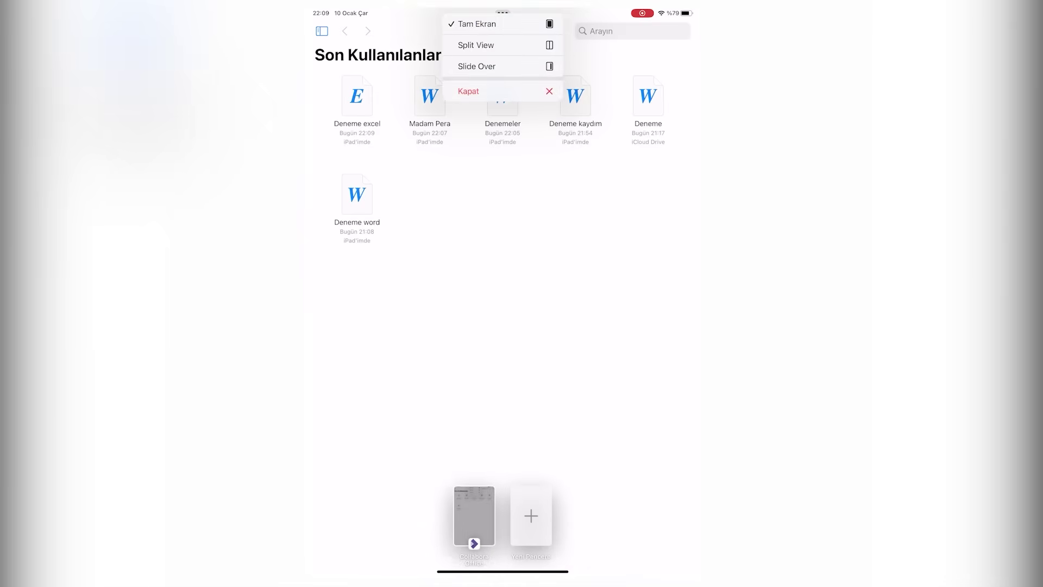
pyautogui.click(477, 24)
# Create a blank presentation, Blank.odp, from the Sunu template and switch it to editing
pyautogui.click(506, 31)
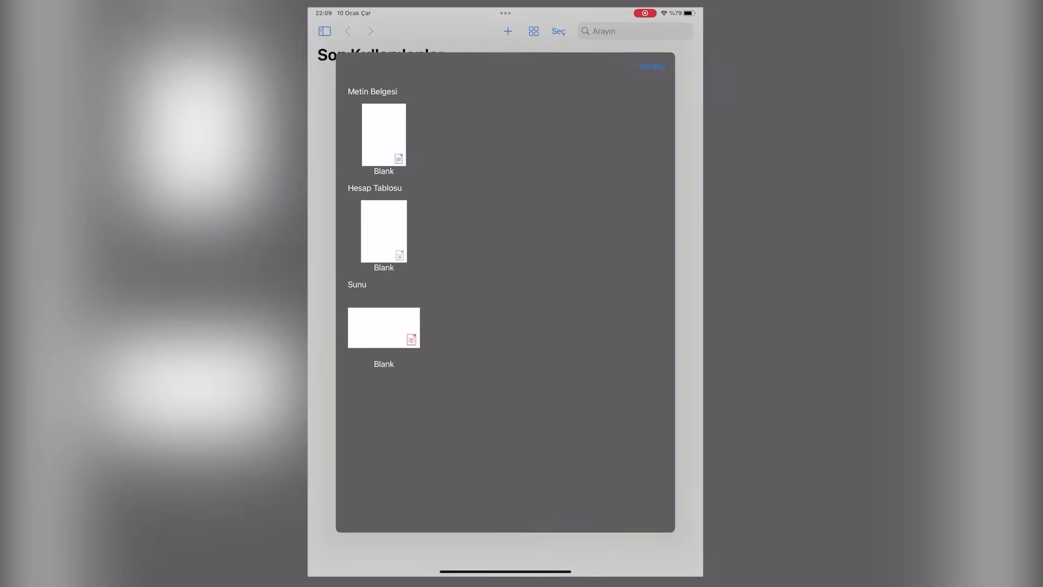
pyautogui.click(383, 326)
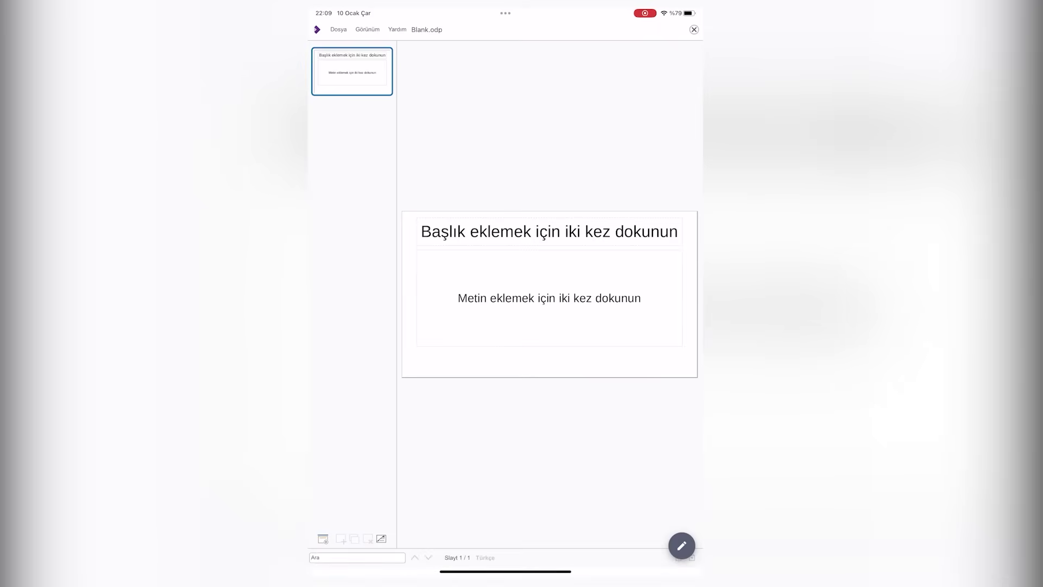
pyautogui.click(681, 546)
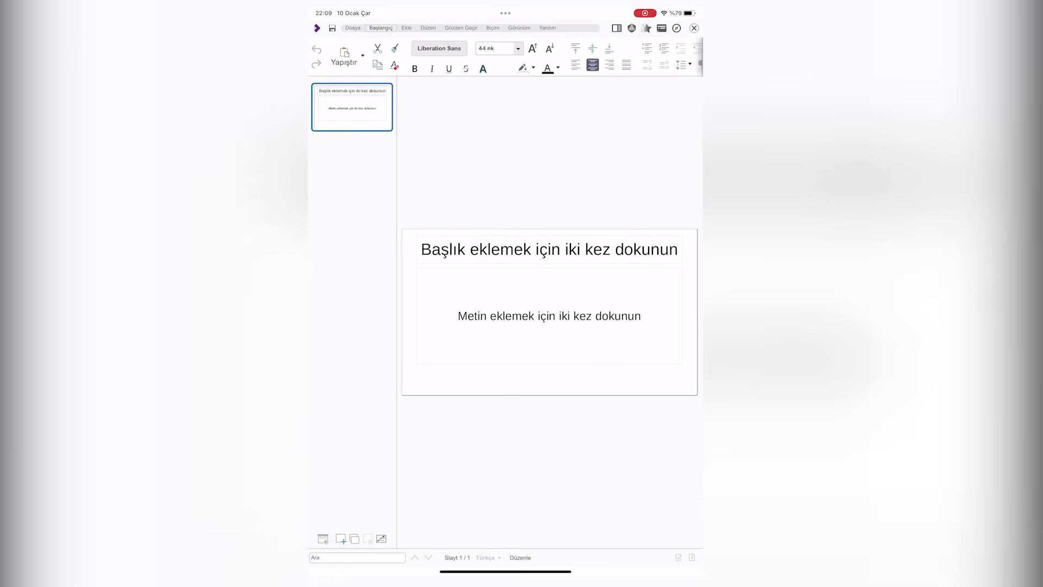
# Type 'brifing' as the slide title, delete the subtitle placeholder, and centre the title
pyautogui.doubleClick(549, 249)
pyautogui.write('brif')
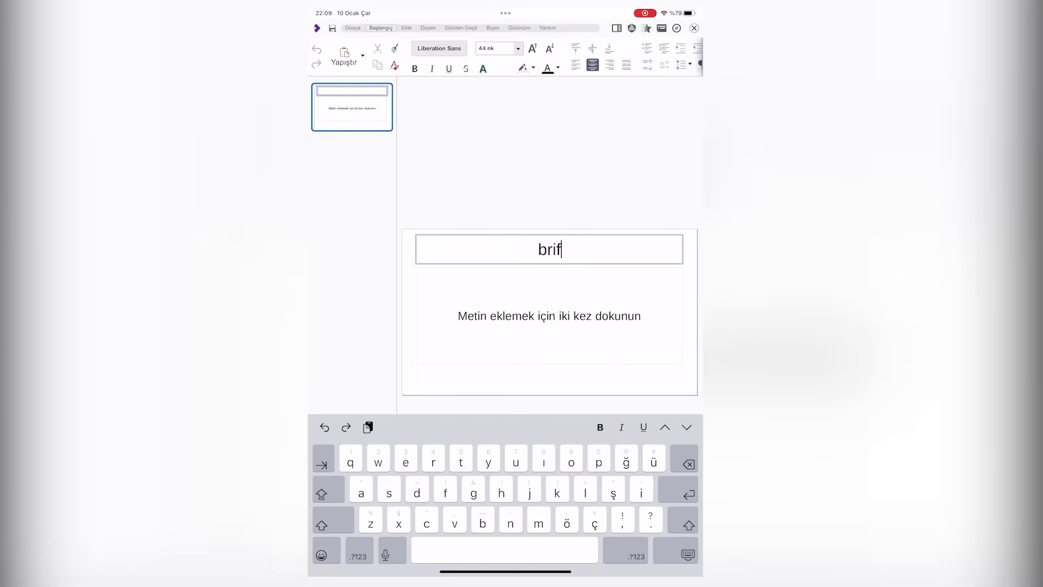
pyautogui.write('ing')
pyautogui.click(550, 316)
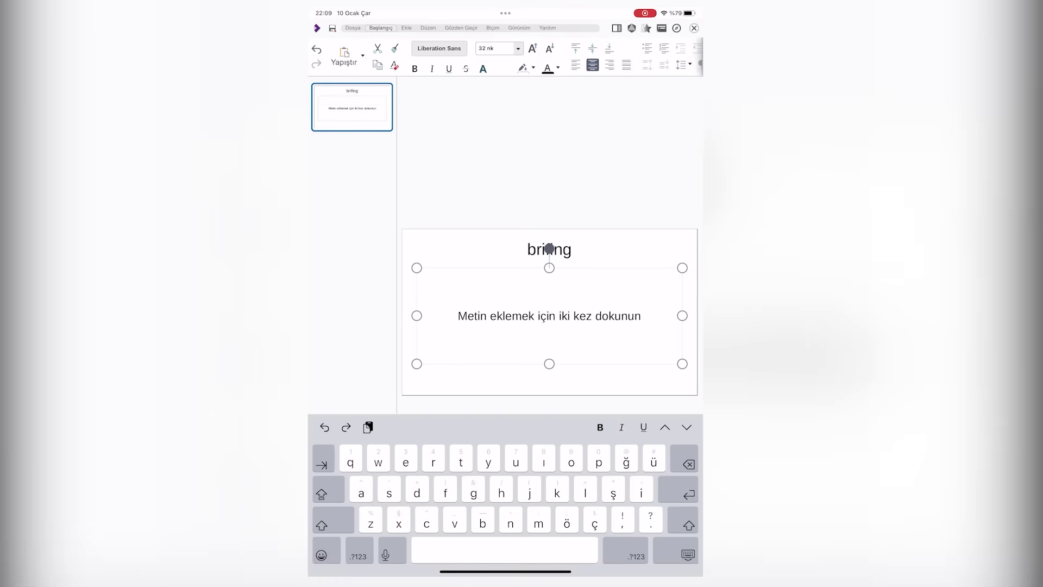
pyautogui.press('BackSpace')
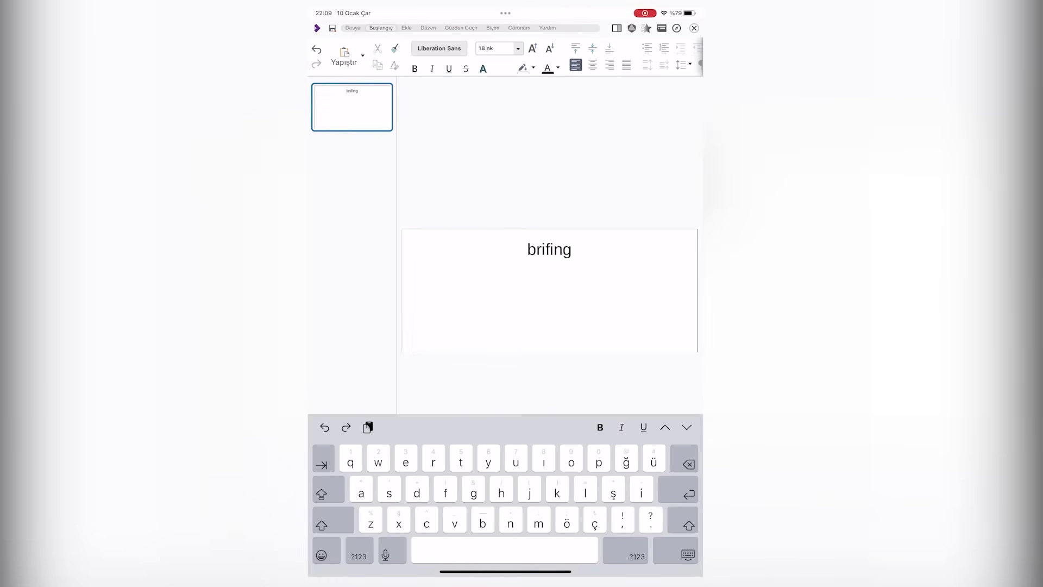
pyautogui.click(593, 64)
pyautogui.hscroll(5, 505, 56)
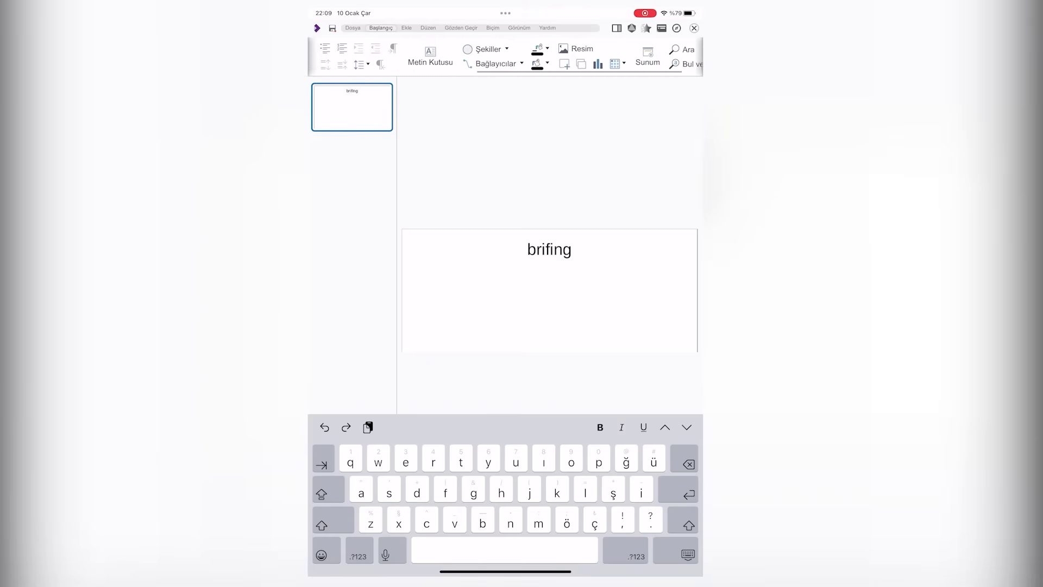
pyautogui.hscroll(5, 506, 57)
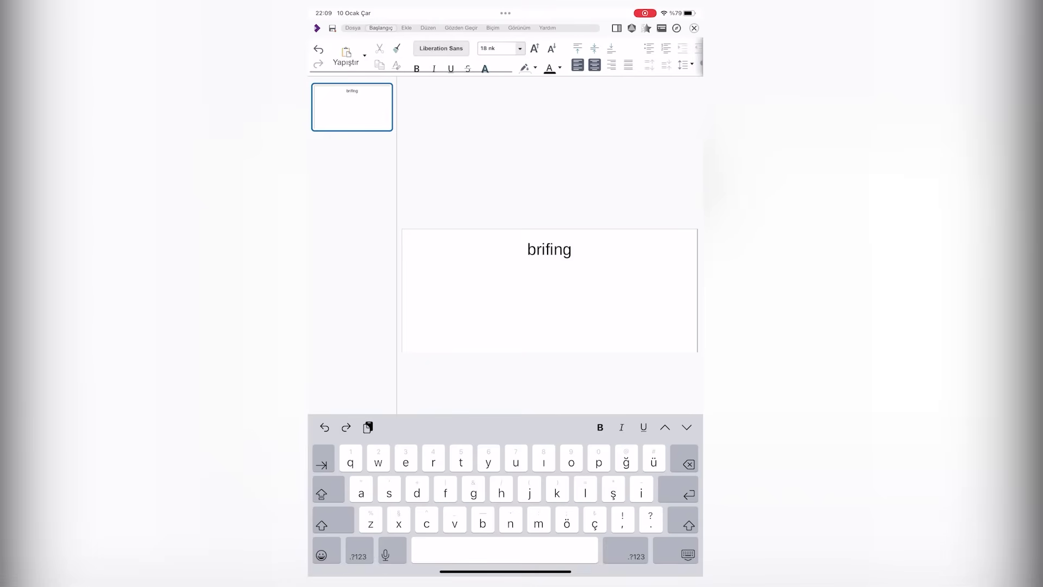
pyautogui.hscroll(5, 505, 57)
pyautogui.hscroll(-10, 505, 57)
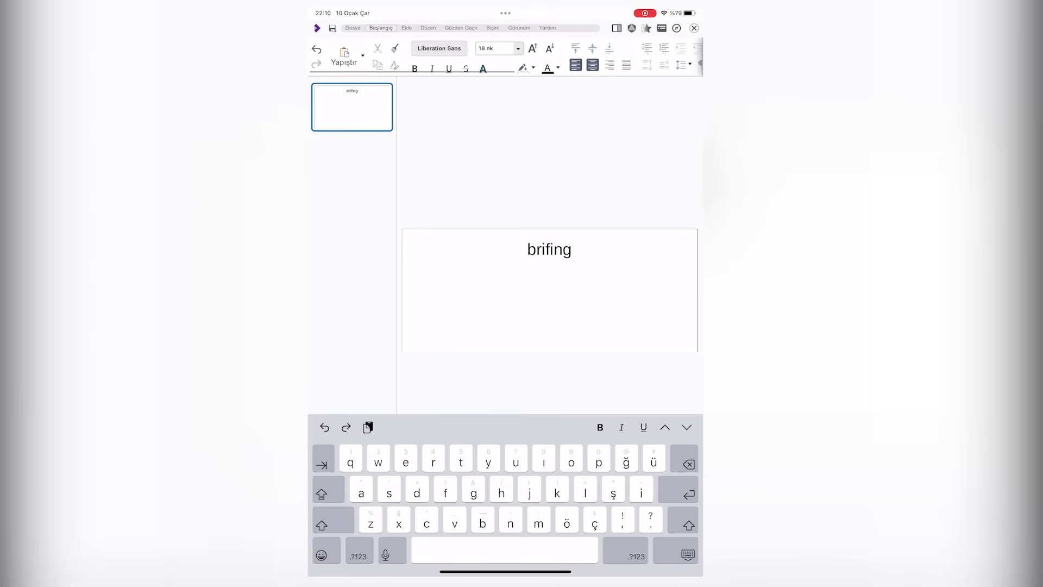
# Save the presentation as a PowerPoint 2003 .ppt file named 'Sunum'
pyautogui.click(353, 28)
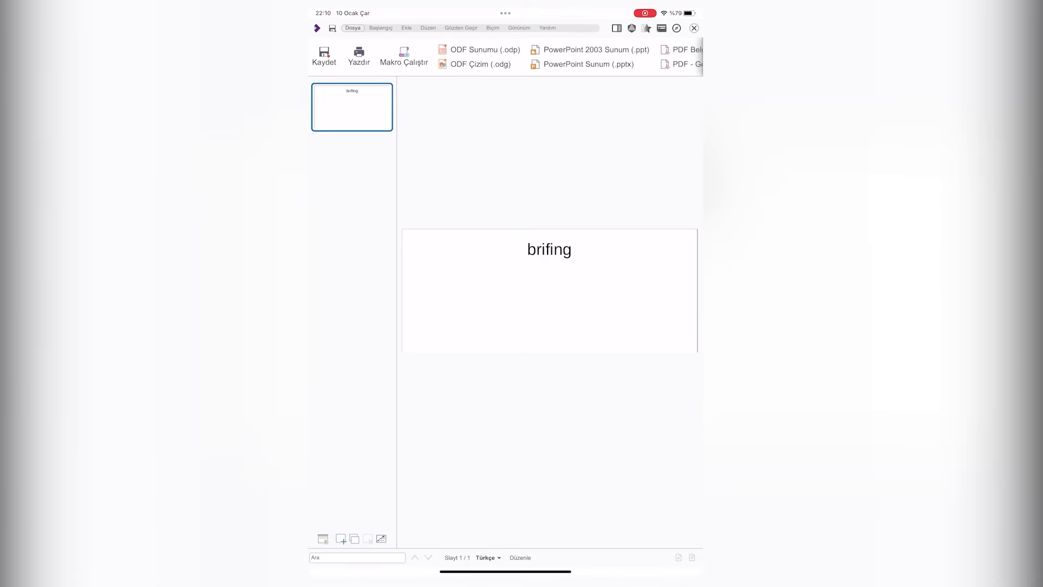
pyautogui.click(596, 50)
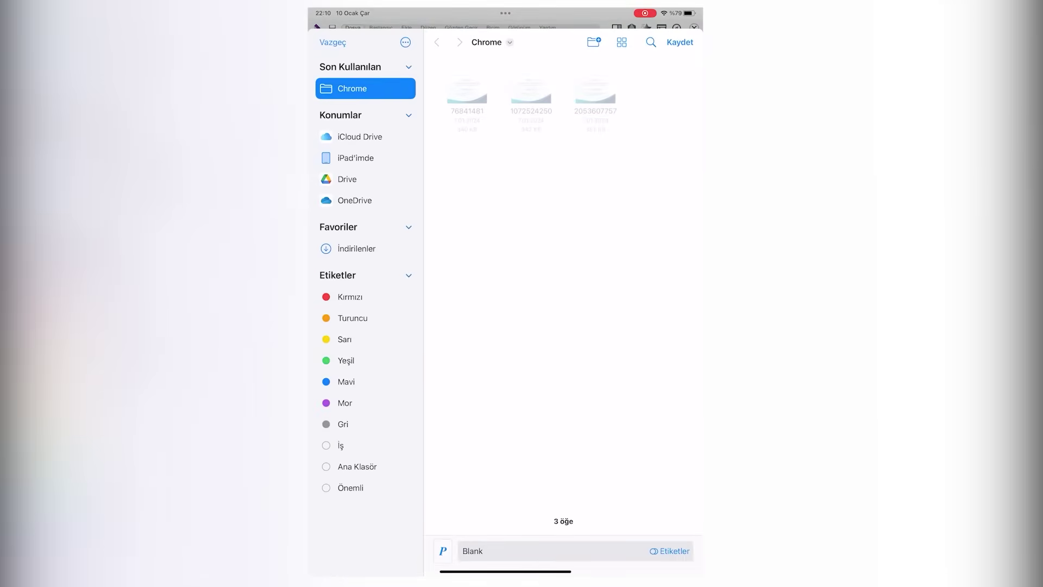
pyautogui.click(543, 551)
pyautogui.write('S')
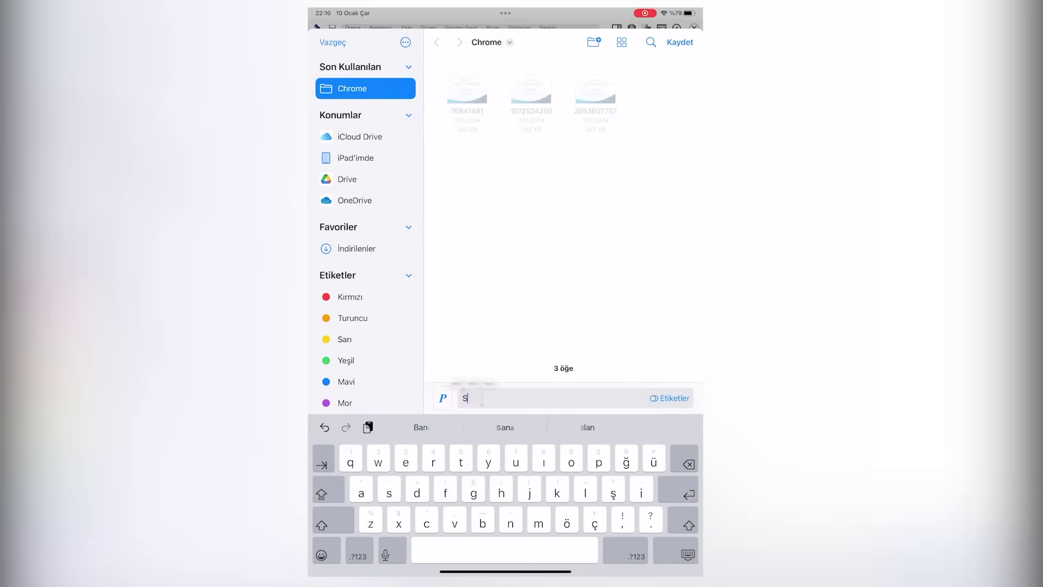
pyautogui.write('unum')
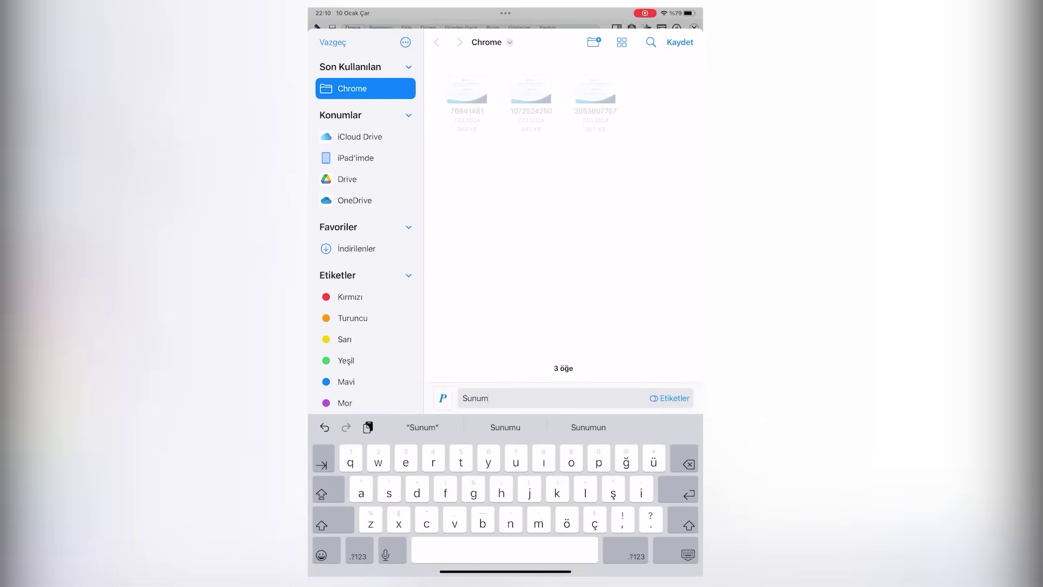
pyautogui.press('Return')
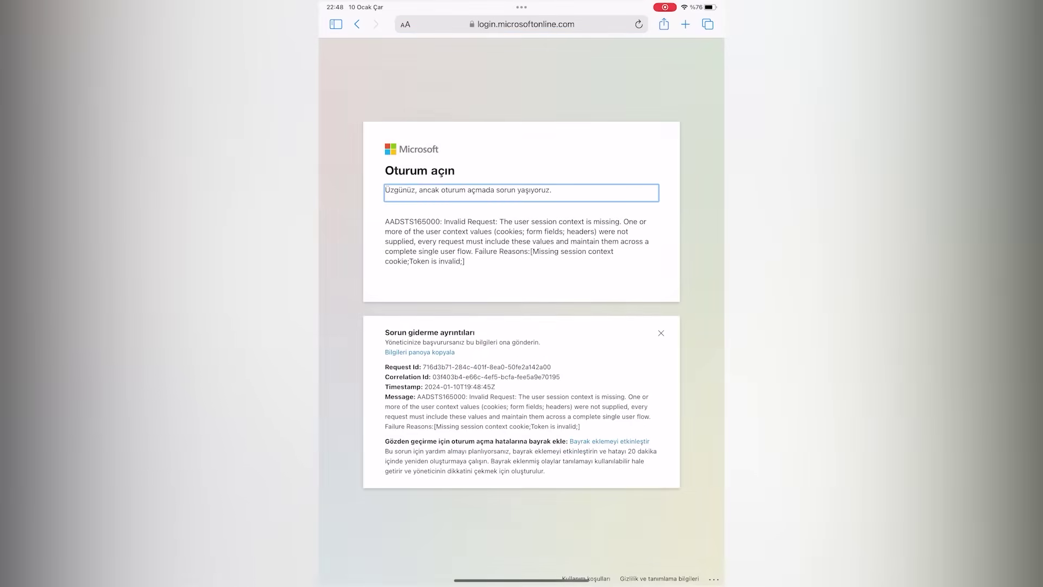
# Go to office.com in Safari
pyautogui.click(522, 24)
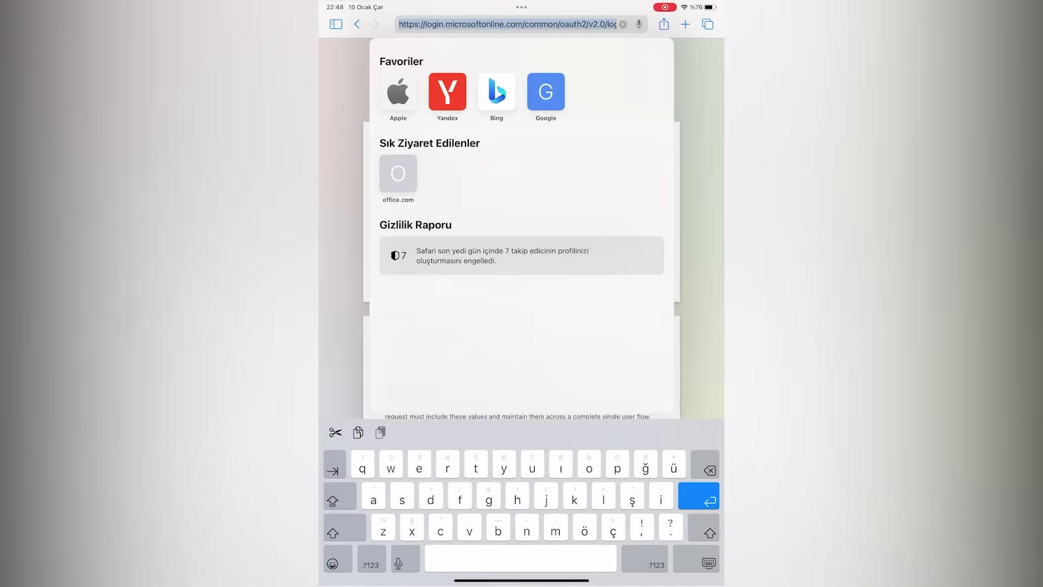
pyautogui.write('offic')
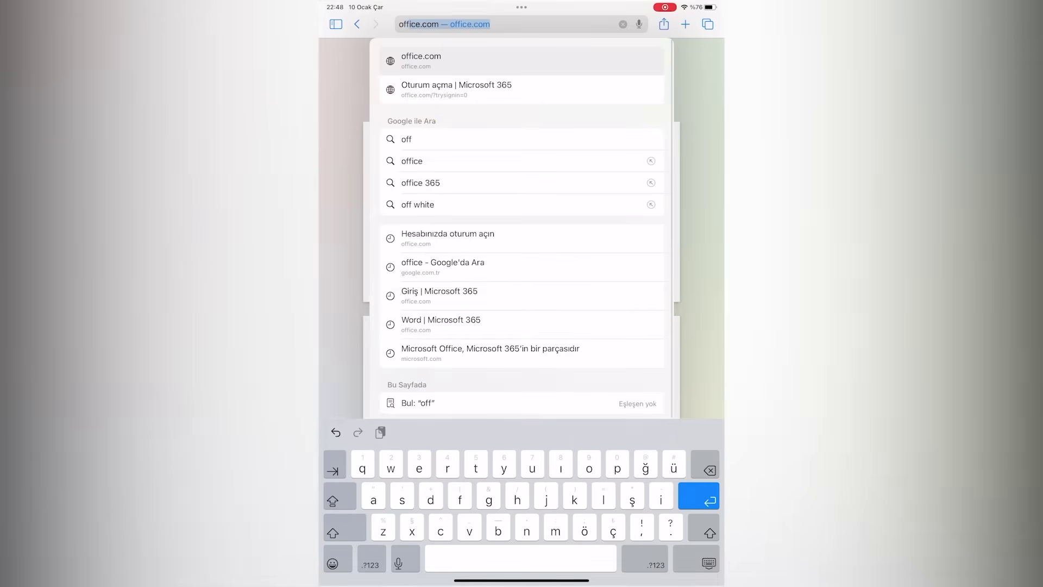
pyautogui.press('Return')
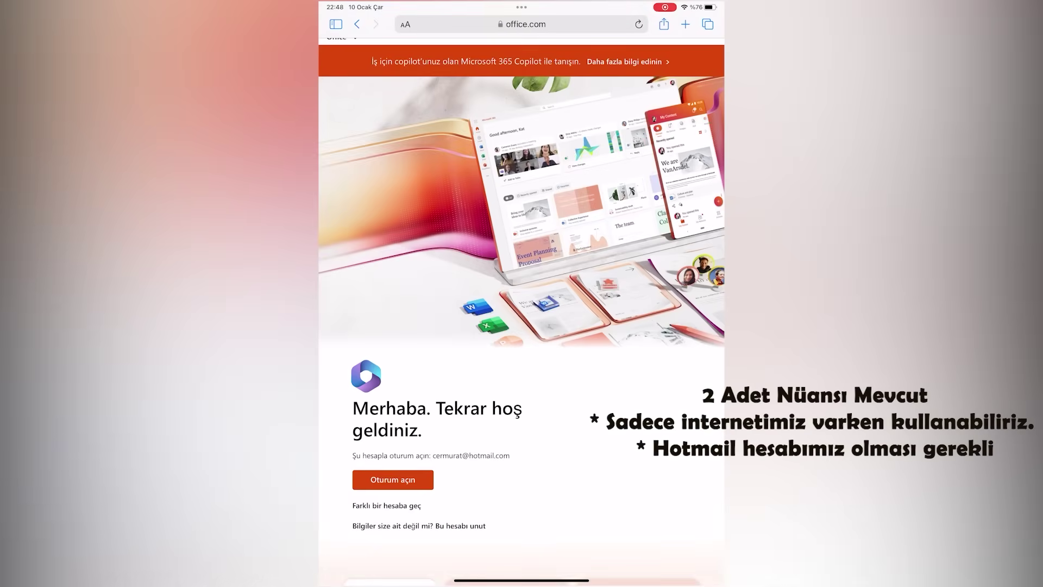
# Sign in to Microsoft 365 and look over the home page's storage and recent files
pyautogui.click(393, 460)
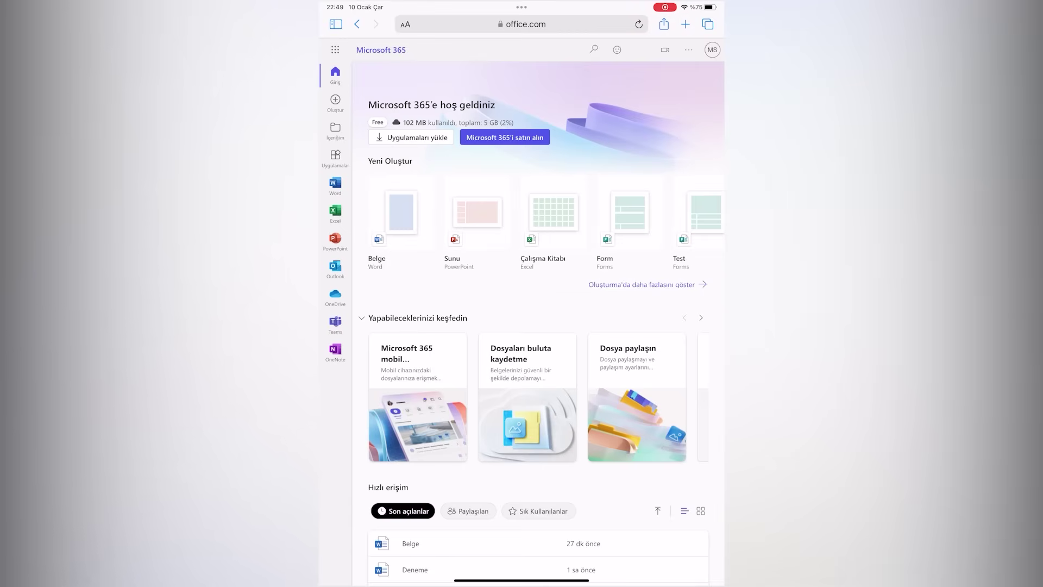
pyautogui.scroll(-5, 537, 326)
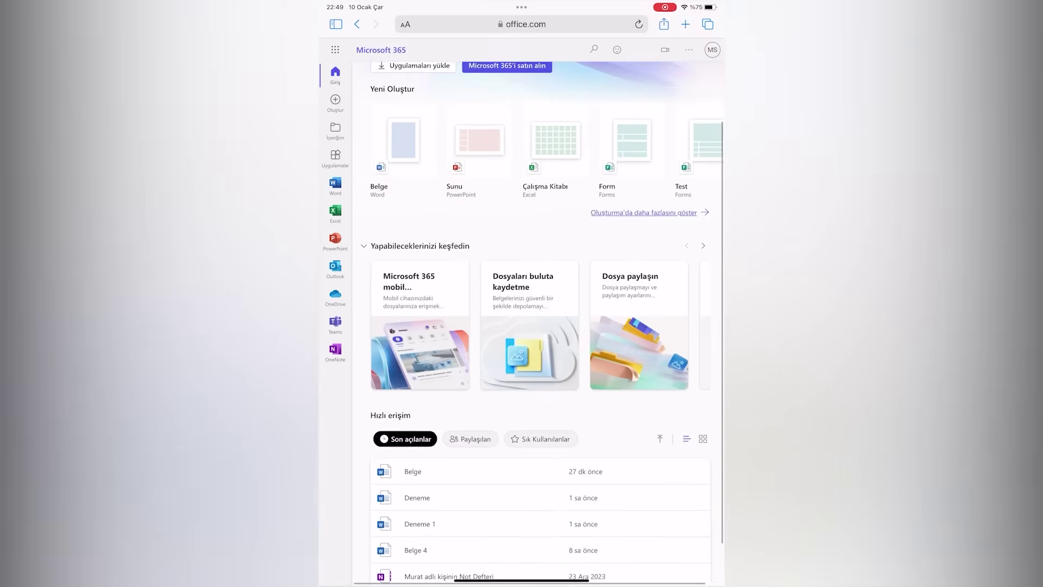
pyautogui.scroll(5, 537, 326)
pyautogui.scroll(-3, 538, 326)
pyautogui.scroll(3, 538, 326)
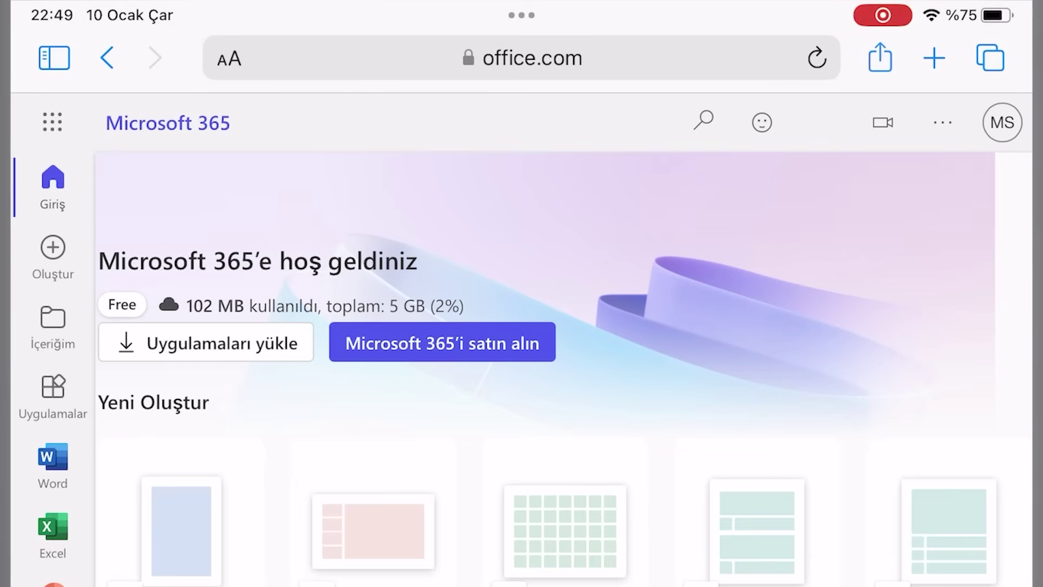
pyautogui.click(880, 58)
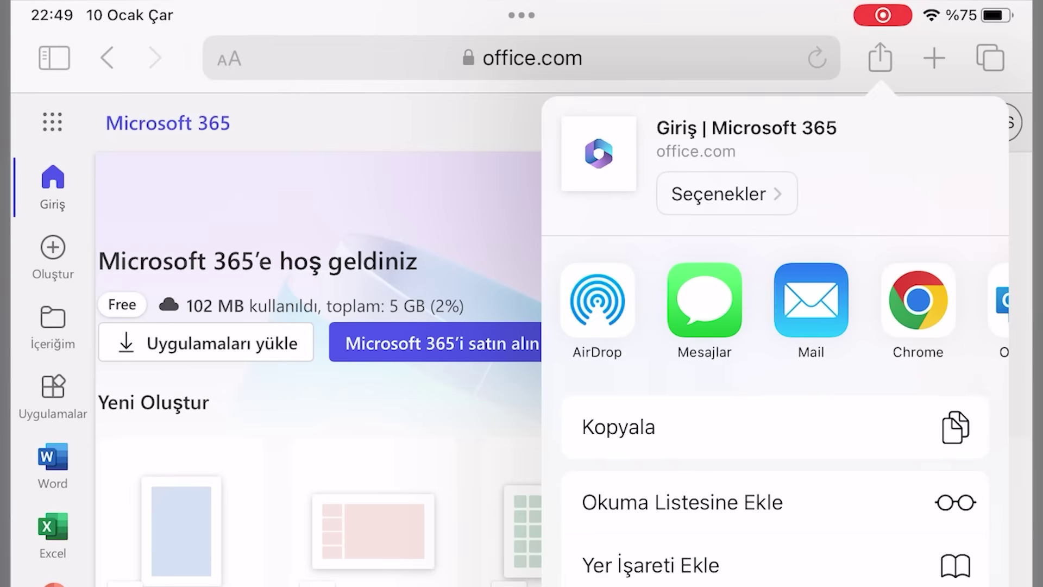
# Add office.com to the iPad home screen as 'Giriş | Microsoft 365' and reopen it from there
pyautogui.scroll(-10, 775, 407)
pyautogui.scroll(-3, 776, 408)
pyautogui.scroll(1, 776, 407)
pyautogui.scroll(3, 776, 407)
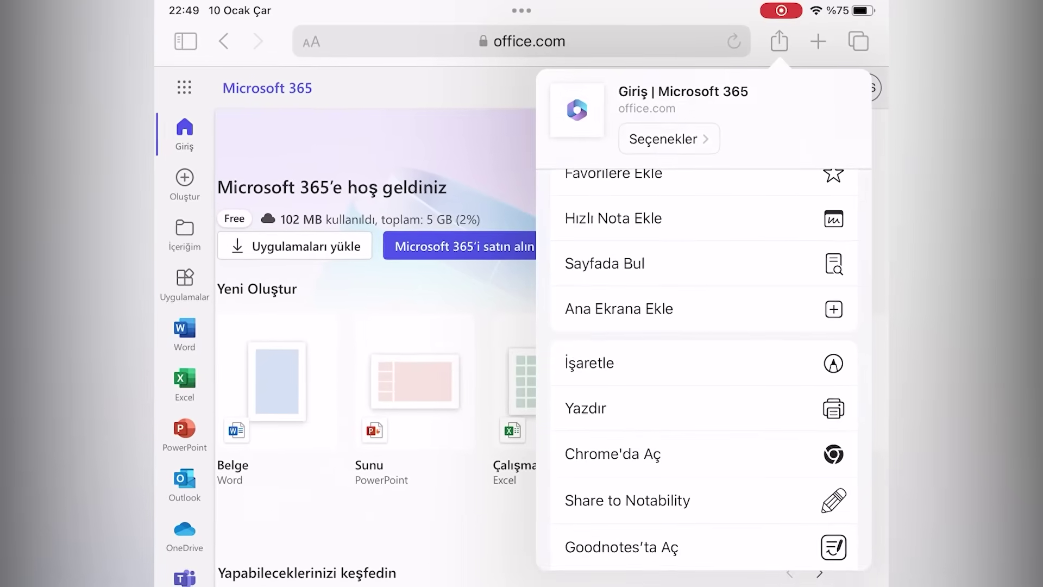
pyautogui.click(633, 435)
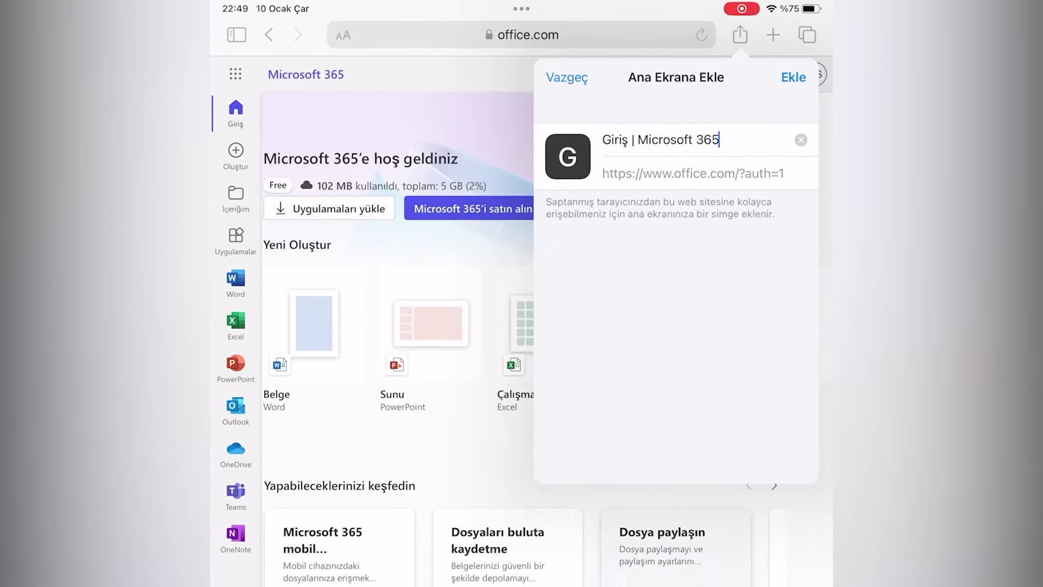
pyautogui.click(793, 78)
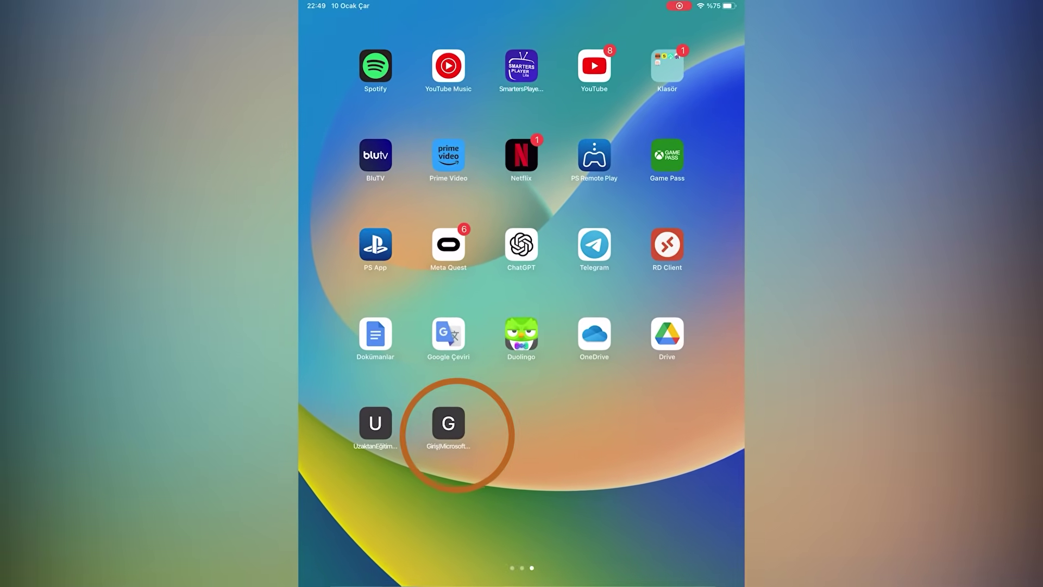
pyautogui.click(448, 422)
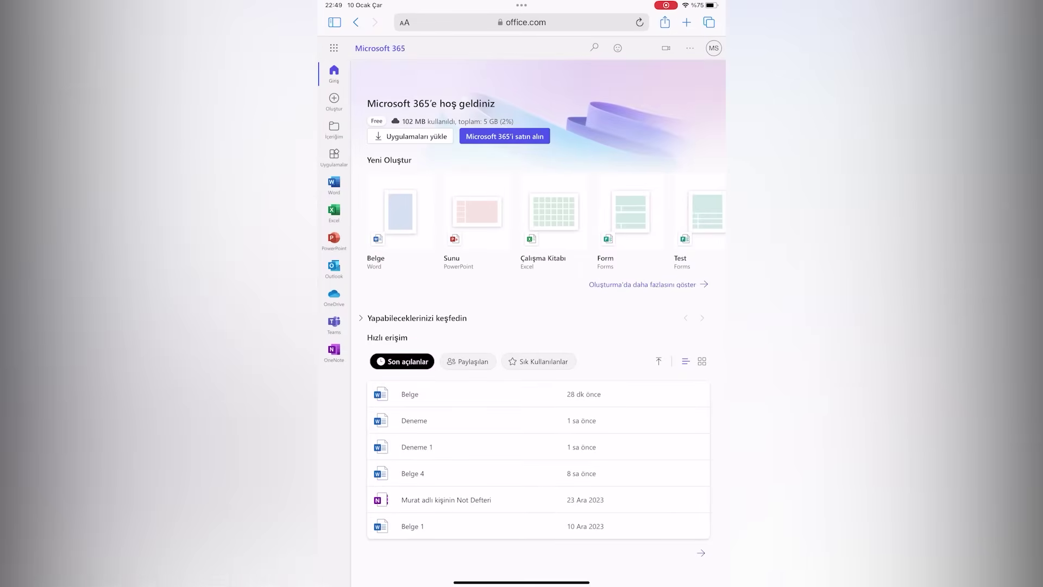
# Create a blank Word document containing 'Deneme' in bold, centre-aligned
pyautogui.click(334, 185)
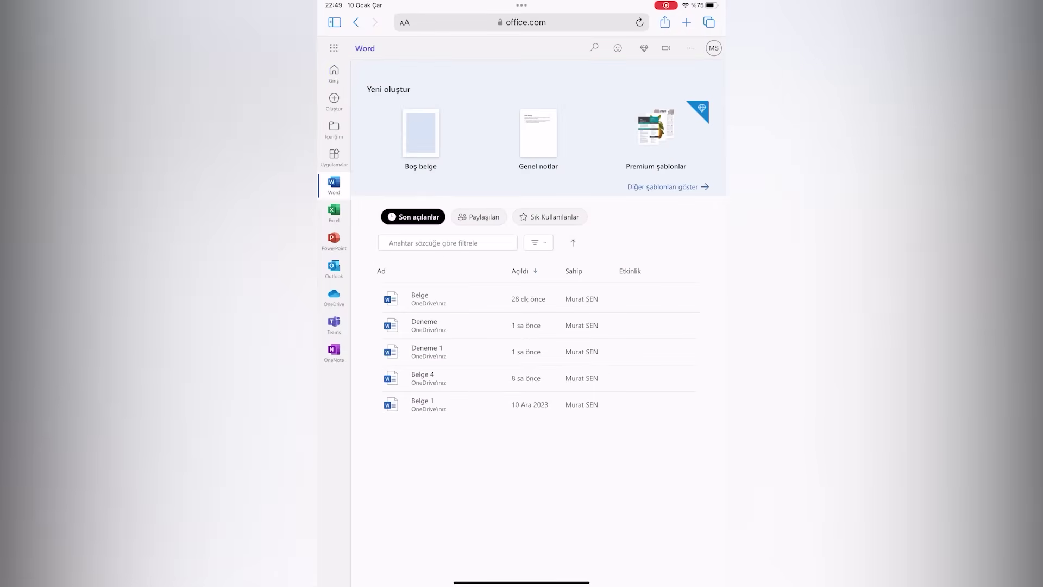
pyautogui.click(334, 296)
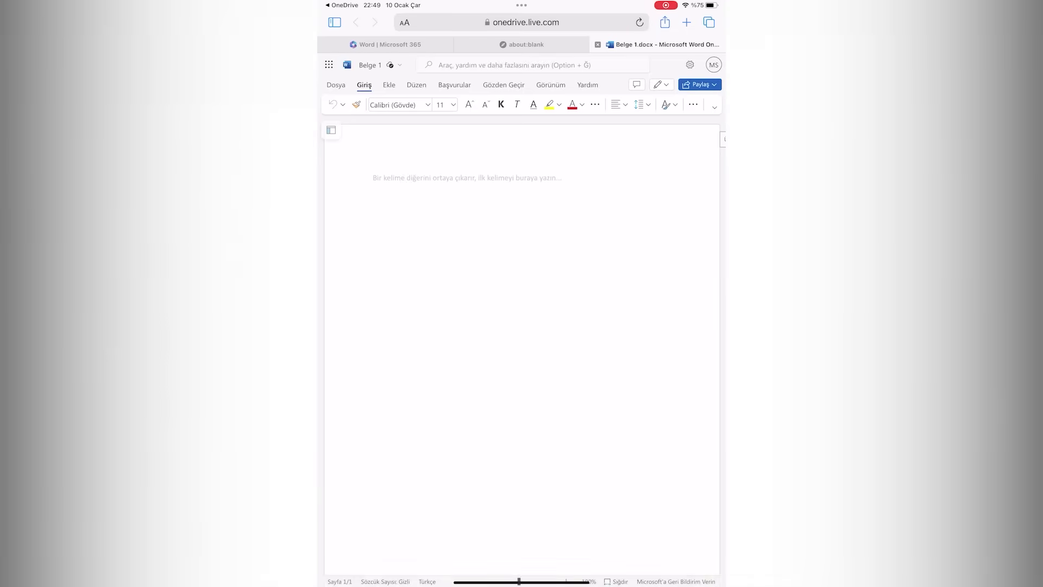
pyautogui.click(372, 177)
pyautogui.write('Deneme')
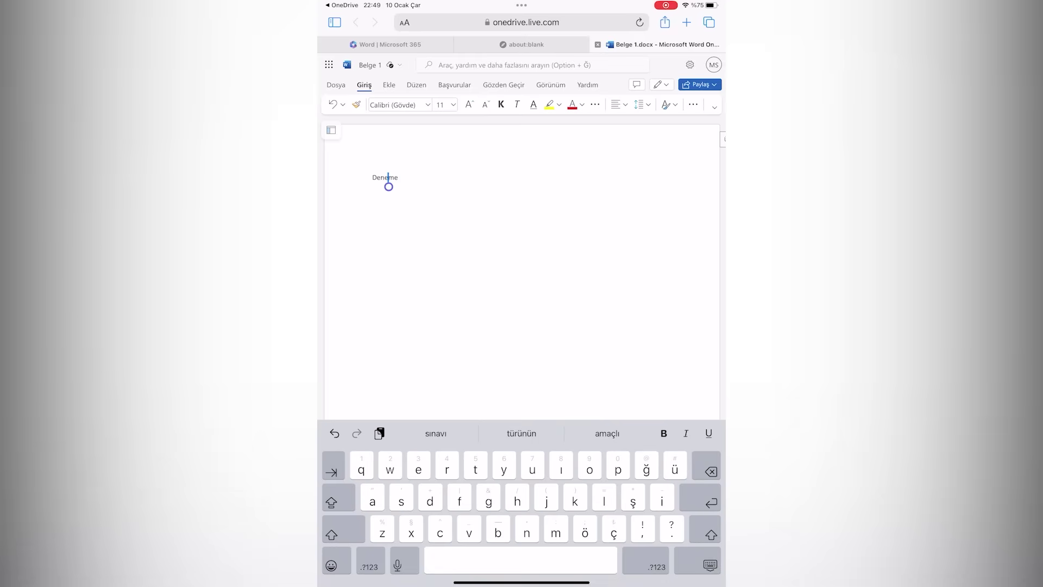
pyautogui.doubleClick(385, 178)
pyautogui.click(492, 158)
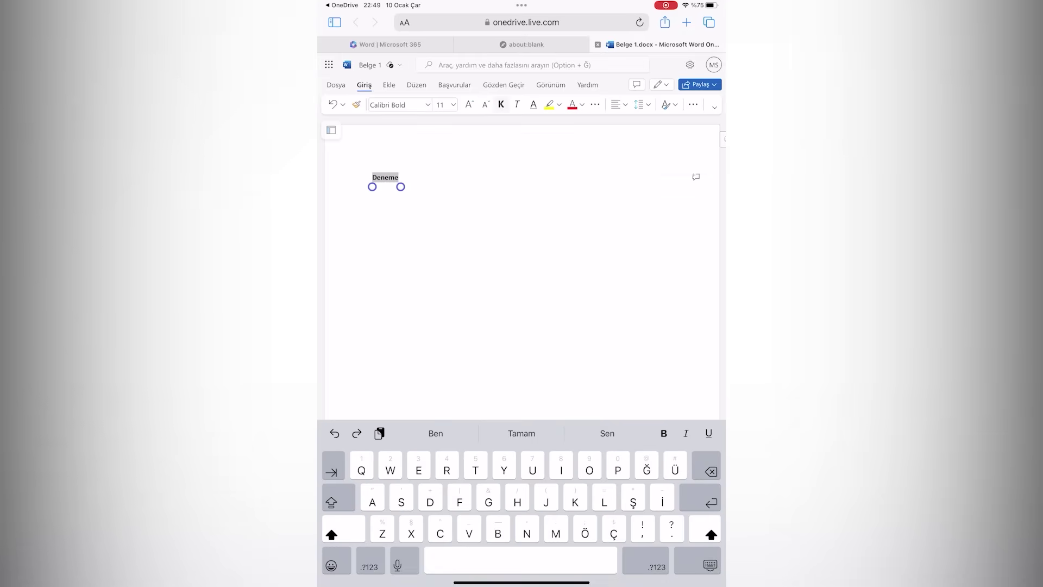
pyautogui.click(618, 105)
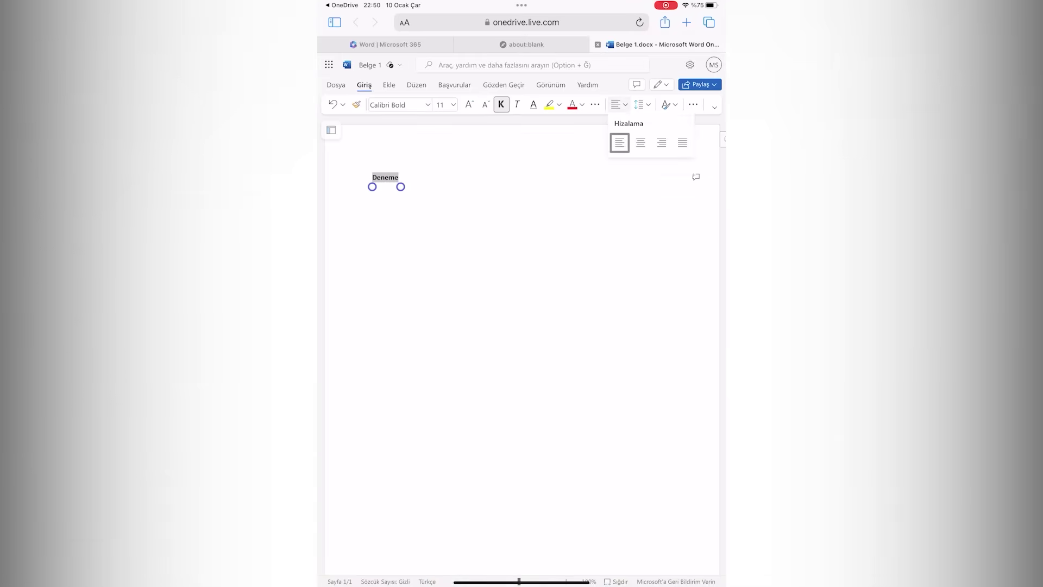
pyautogui.click(641, 142)
pyautogui.click(535, 178)
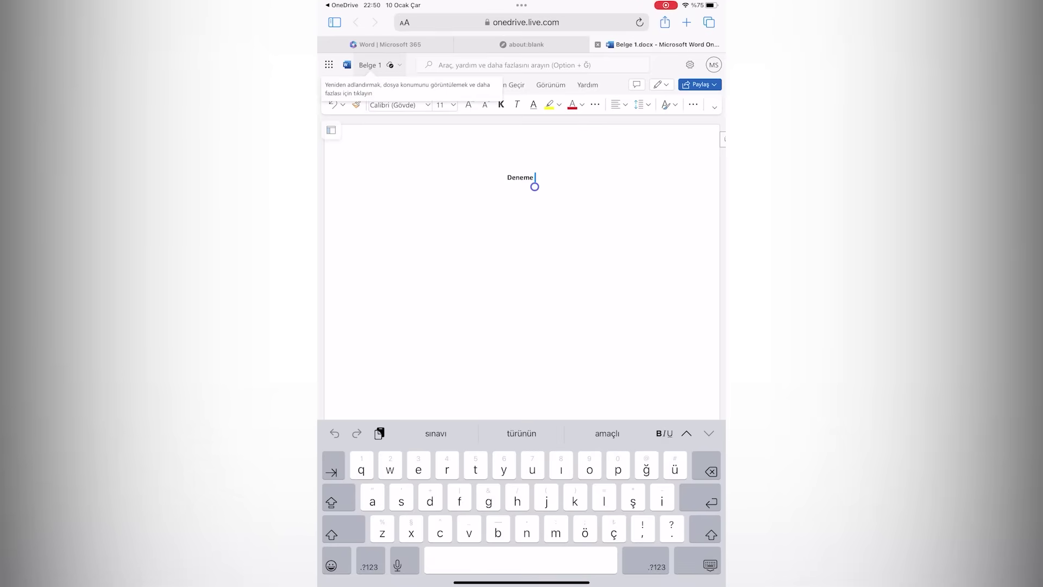
# Rename the document from 'Belge 1' to 'Kayıt'
pyautogui.click(375, 65)
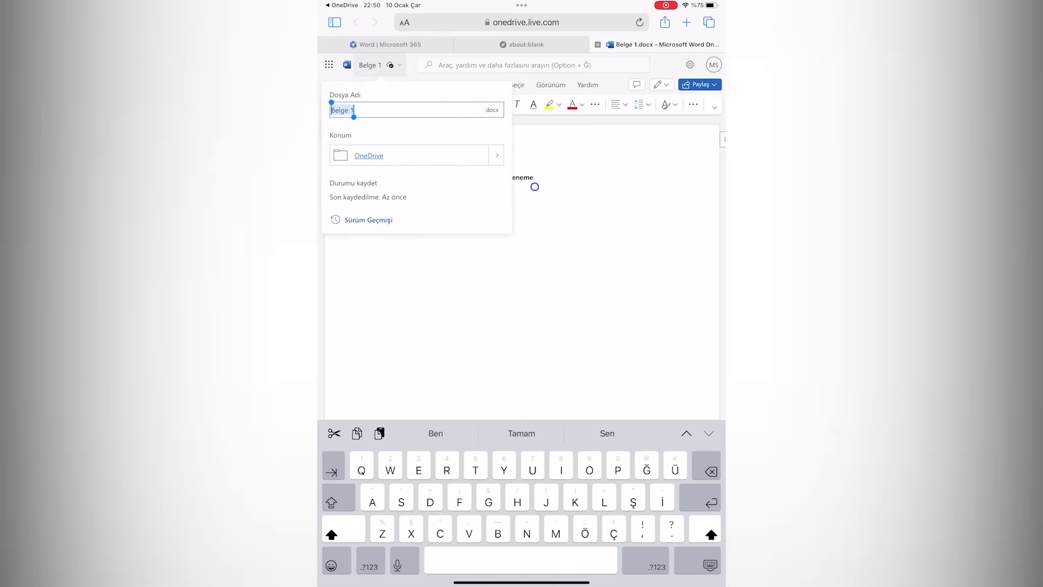
pyautogui.press('BackSpace')
pyautogui.write('K')
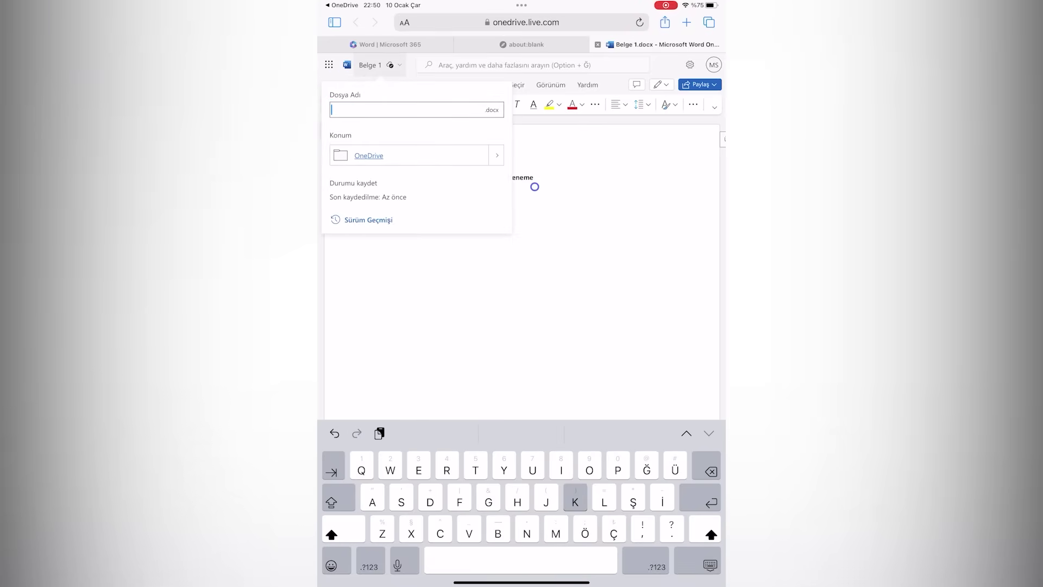
pyautogui.write('ayıt')
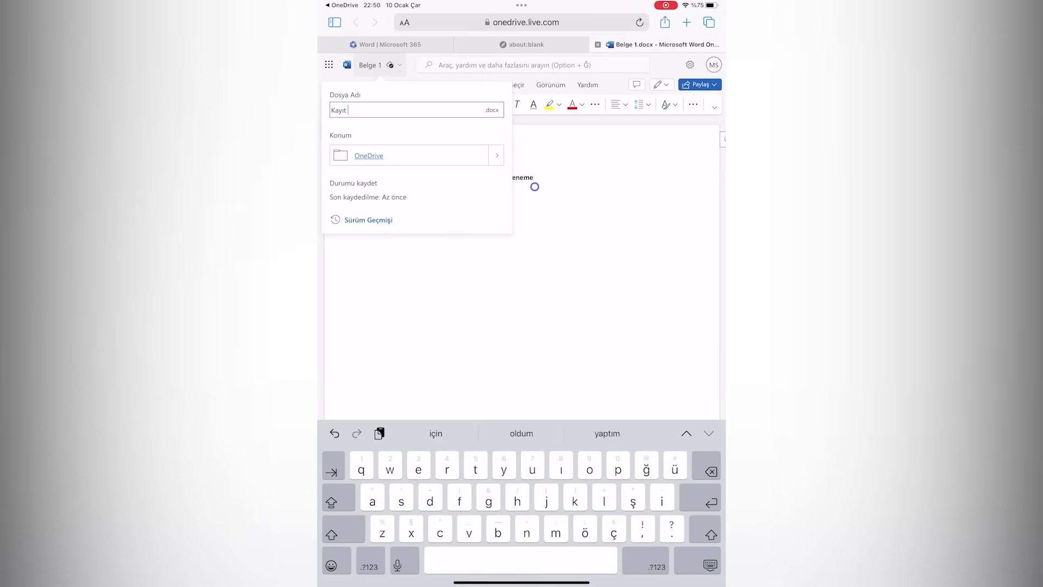
pyautogui.click(534, 186)
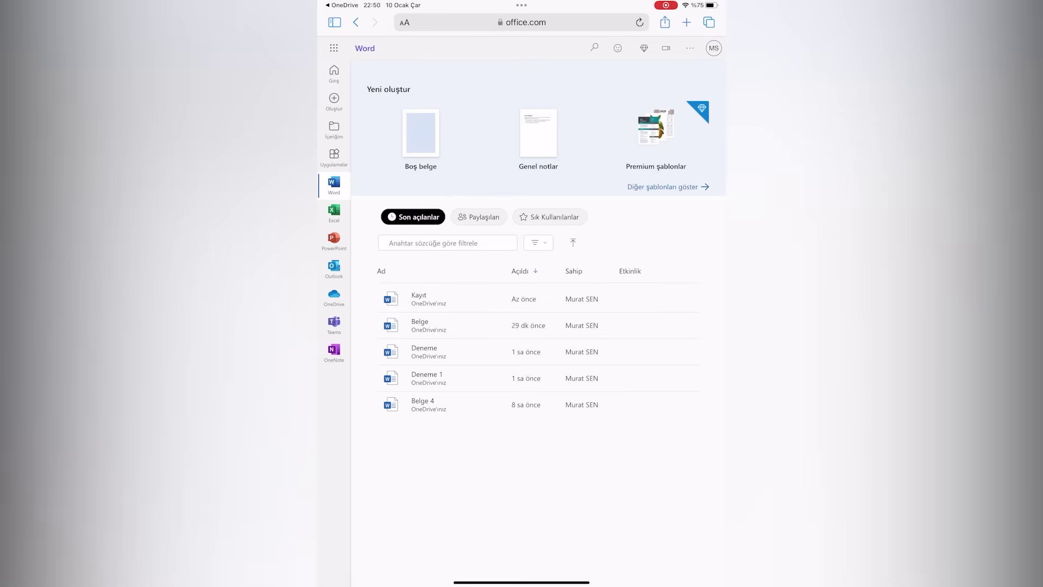
# Open İçeriğim and pick a file from iPad'imde via Karşıya yükle > Dosyayı Seç
pyautogui.click(419, 297)
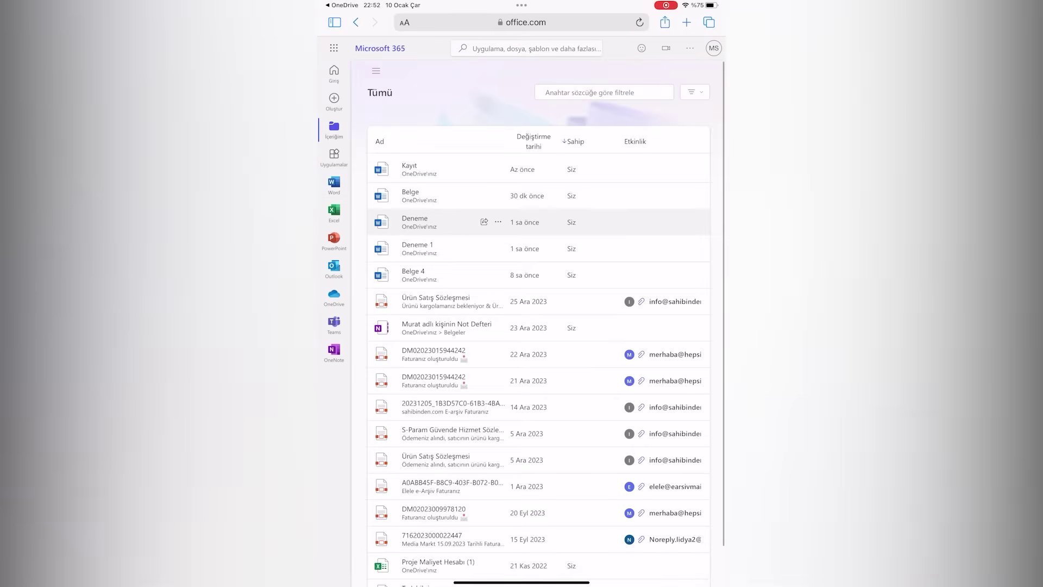
pyautogui.click(376, 71)
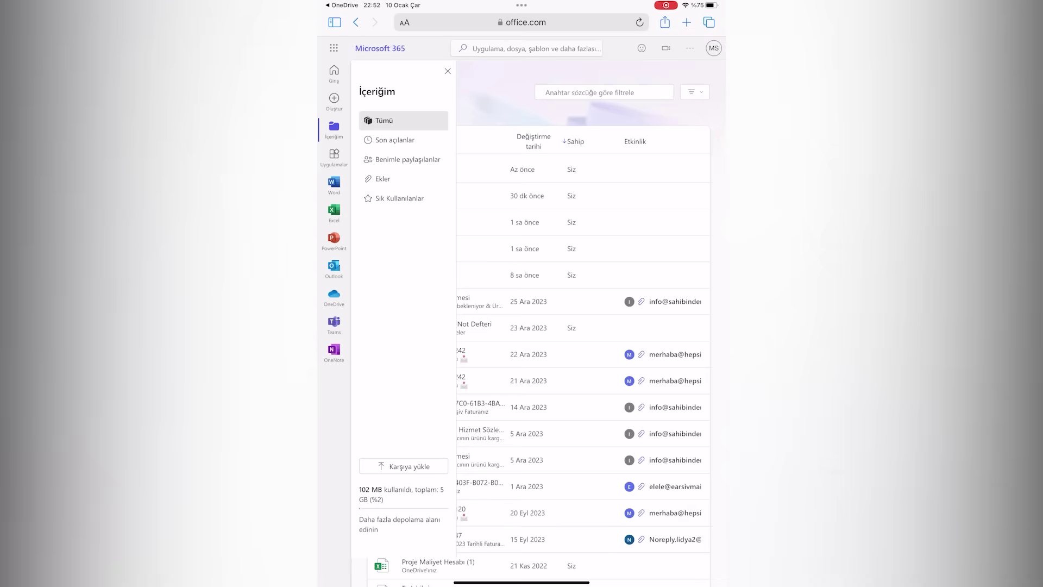
pyautogui.click(409, 466)
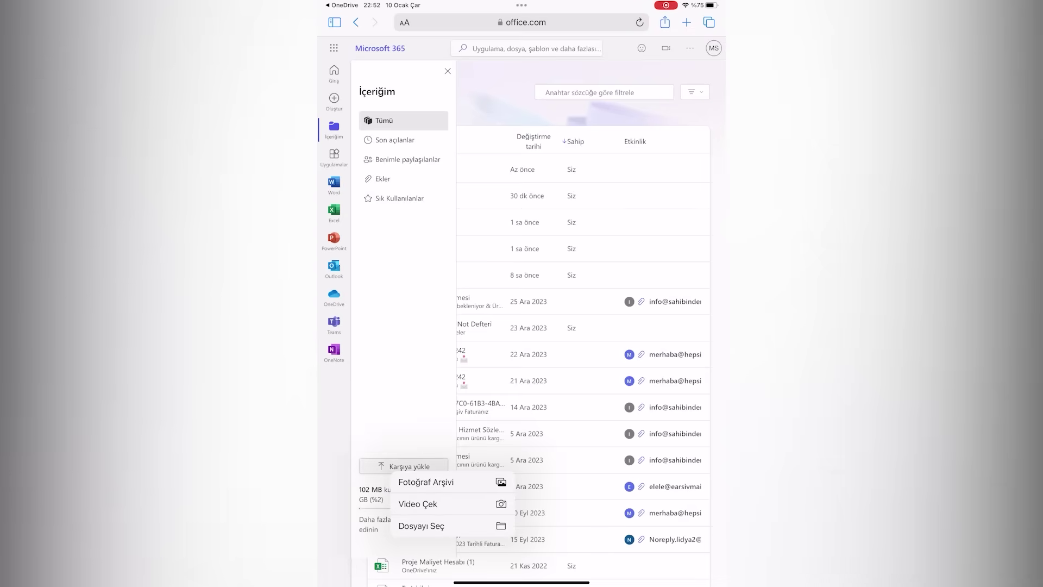
pyautogui.click(422, 525)
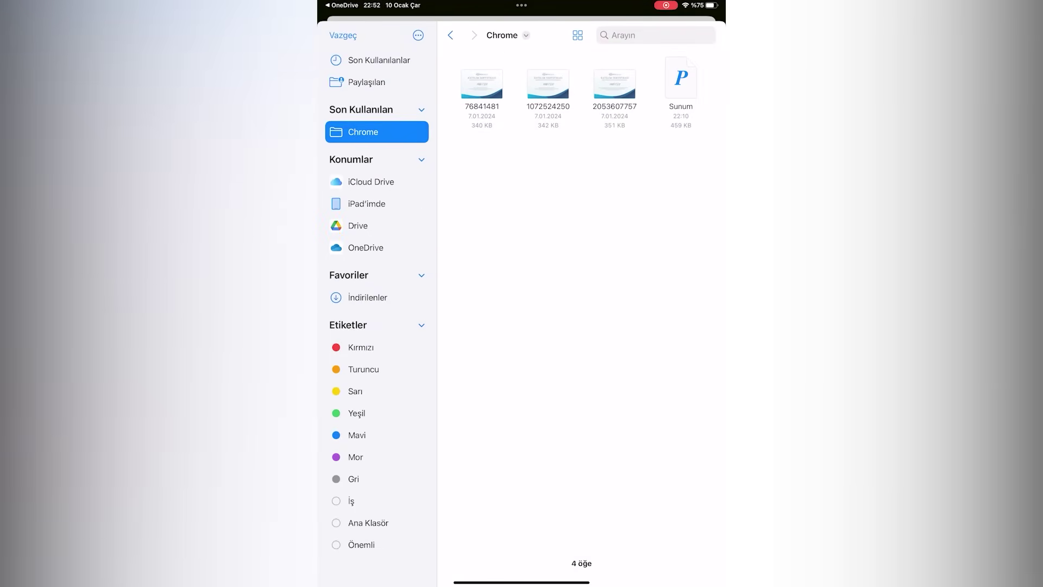
pyautogui.click(366, 204)
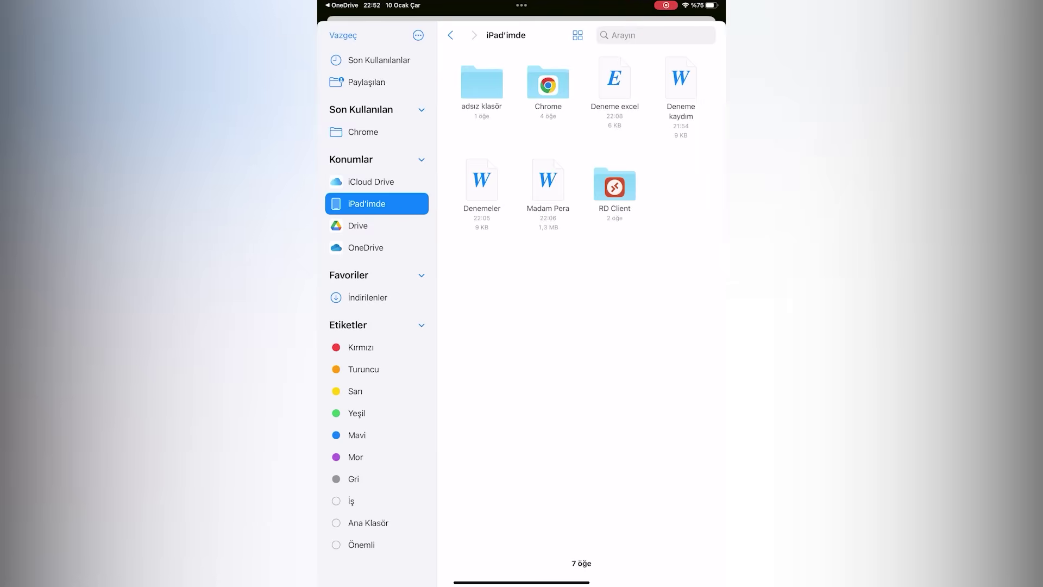
pyautogui.click(614, 79)
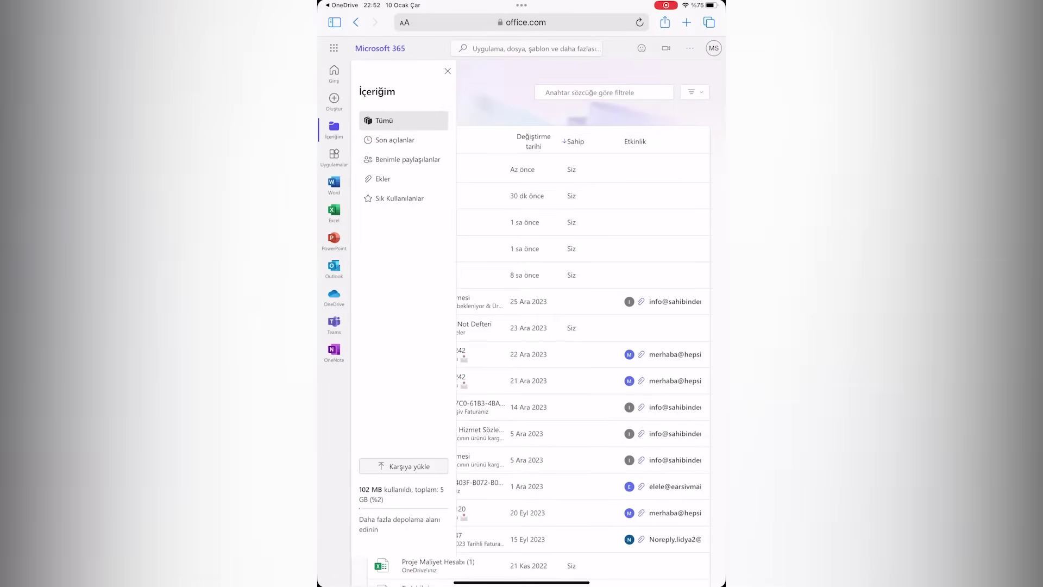